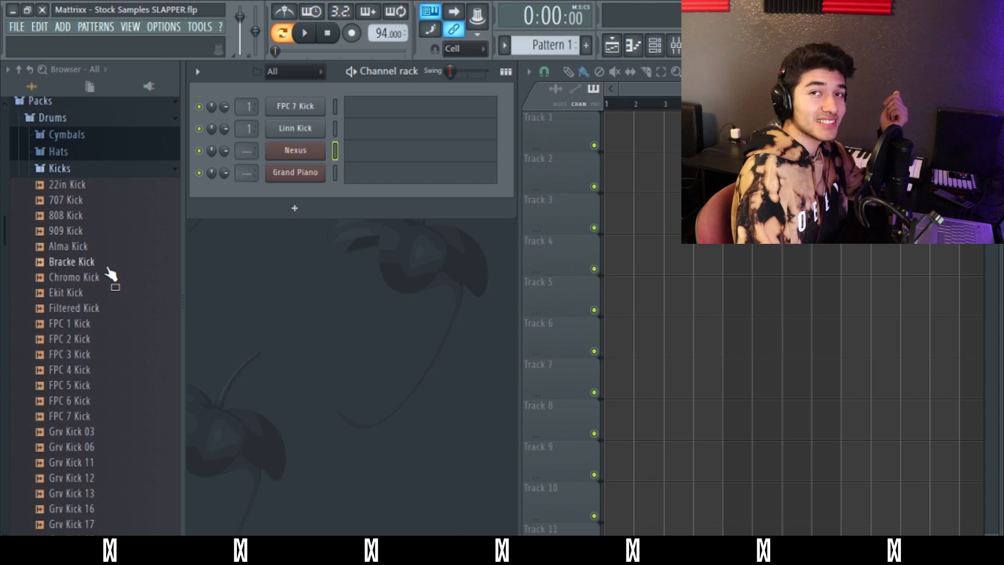
Audition the stock kick samples in the Kicks folder of the Drums packs, including the 22in Kick.
scroll(108, 269, "down", 12)
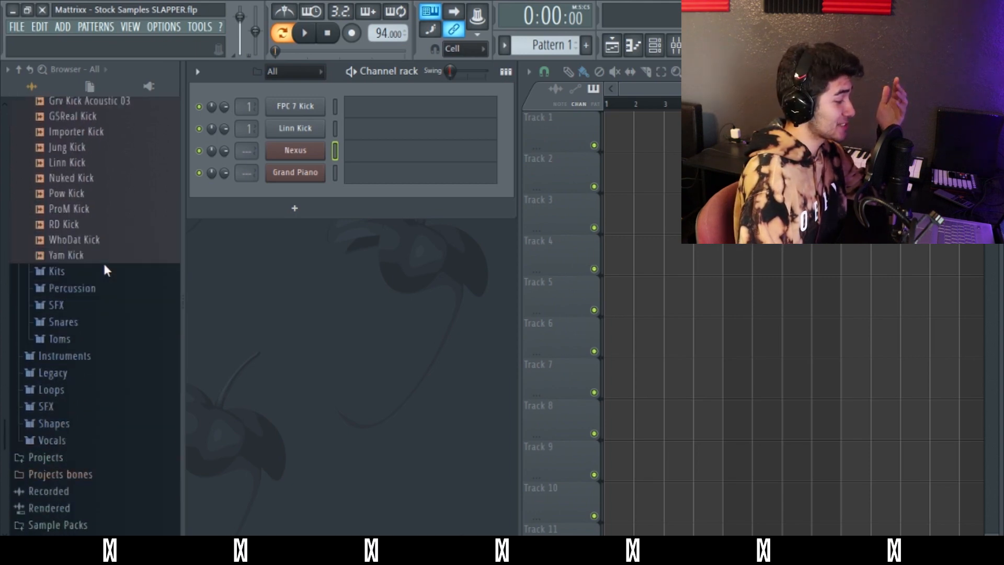
scroll(104, 282, "up", 4)
left_click(104, 306)
left_click(110, 280)
scroll(112, 313, "up", 2)
left_click(109, 294)
left_click(107, 278)
scroll(125, 340, "up", 10)
left_click(109, 340)
left_click(108, 369)
left_click(104, 292)
left_click(105, 277)
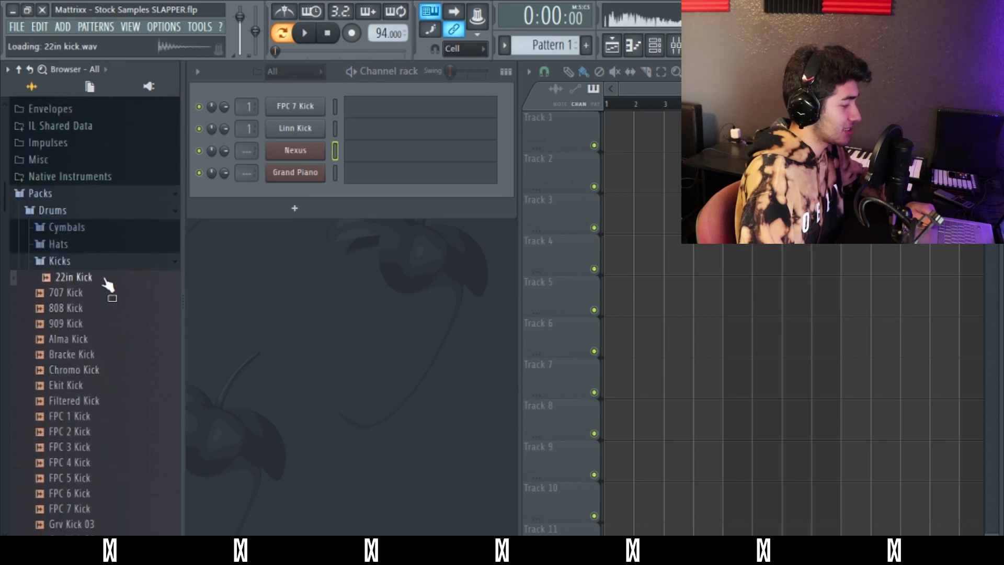
Check the FPC 7 Kick and Linn Kick channels and the FPC 7 Kick piano roll.
left_click(335, 107)
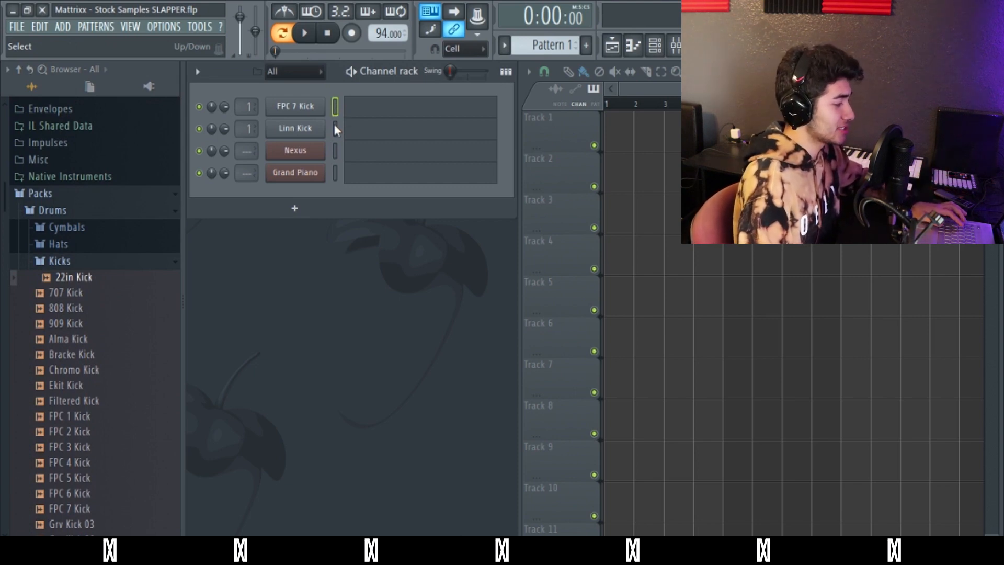
left_click(335, 128)
key("F7")
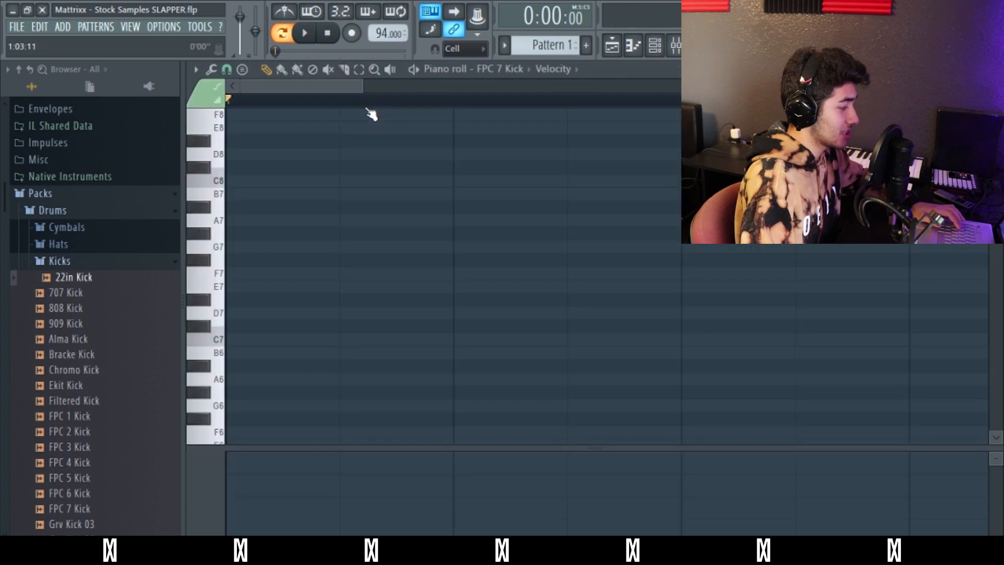
key("F7")
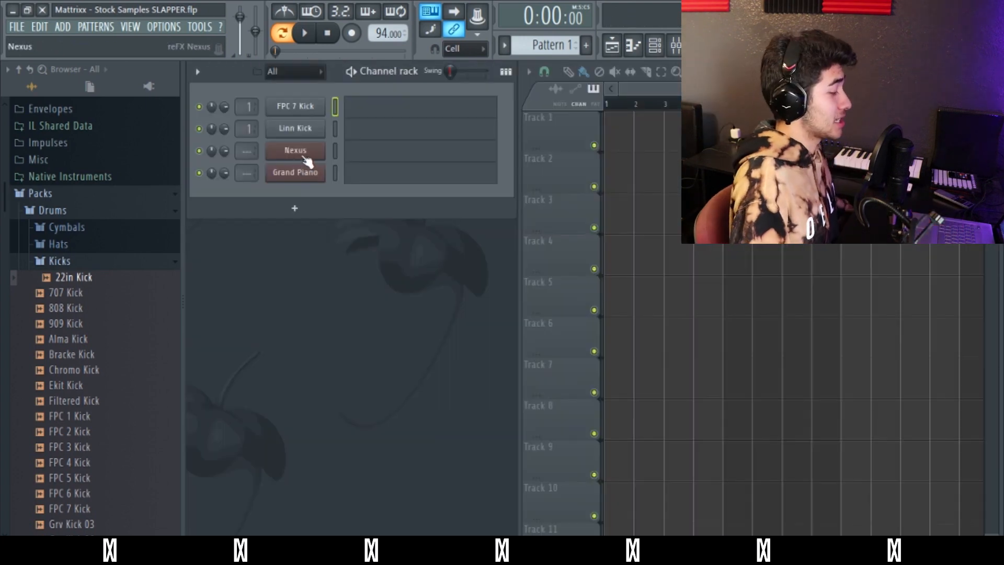
Collapse the Kicks folder in the browser's Drums packs.
scroll(174, 228, "down", 2)
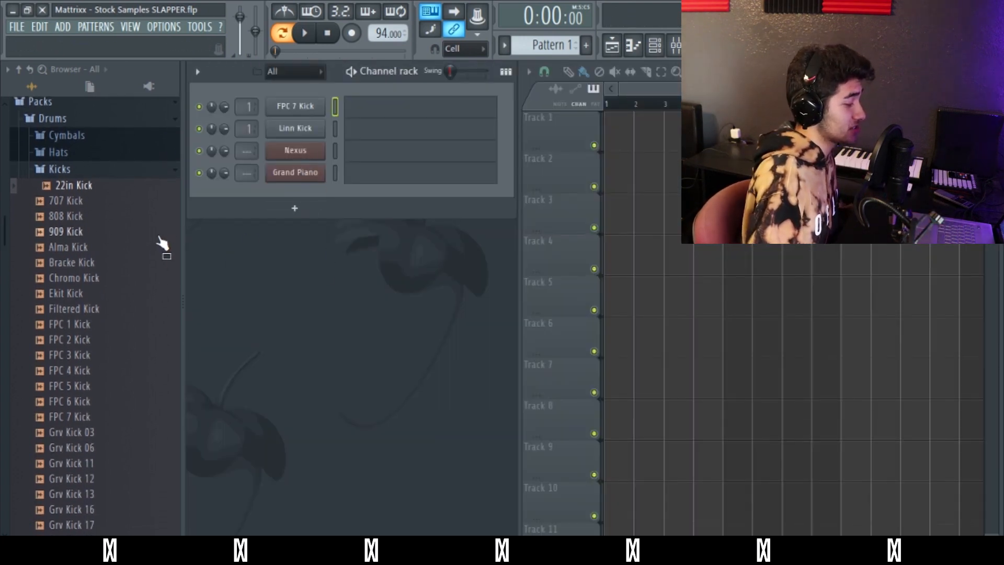
left_click(130, 167)
scroll(134, 263, "up", 2)
scroll(134, 263, "down", 1)
scroll(135, 266, "down", 1)
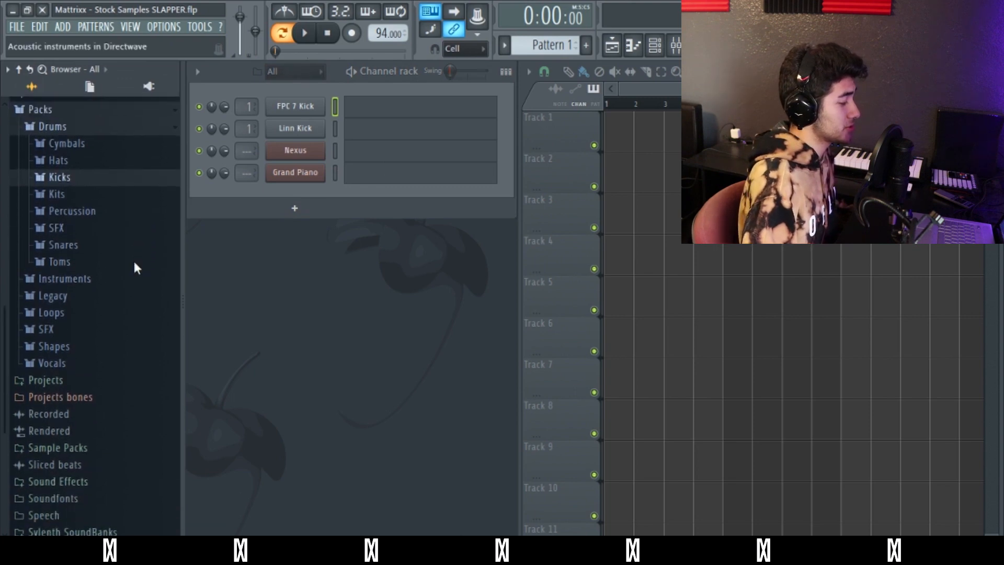
scroll(135, 265, "up", 4)
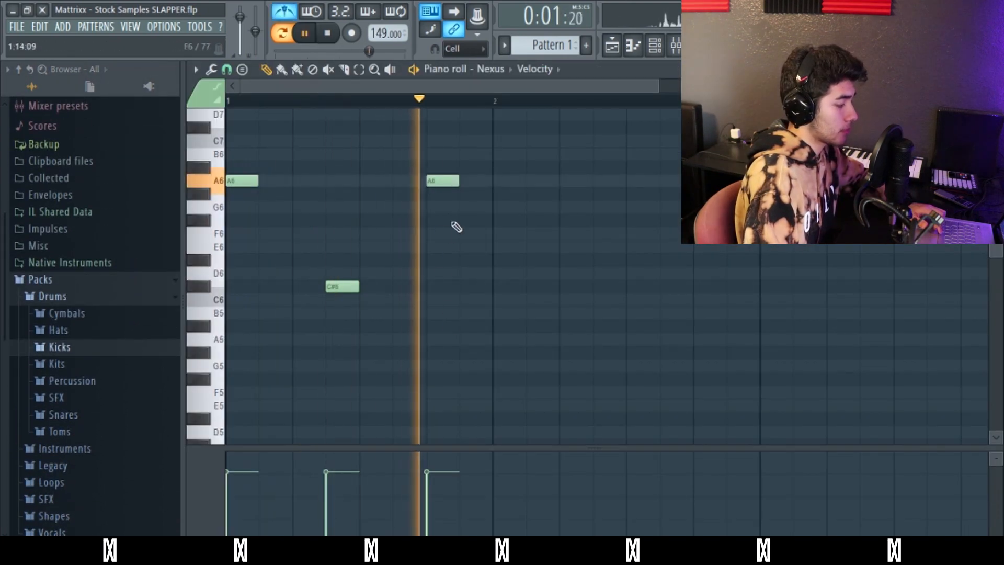
Continue the Nexus melody in bar 2 with G#6 on its first beat, followed by C#6 and G#6 further along.
key("space")
key("space")
key("space")
left_click_drag(497, 215, 504, 193)
key("space")
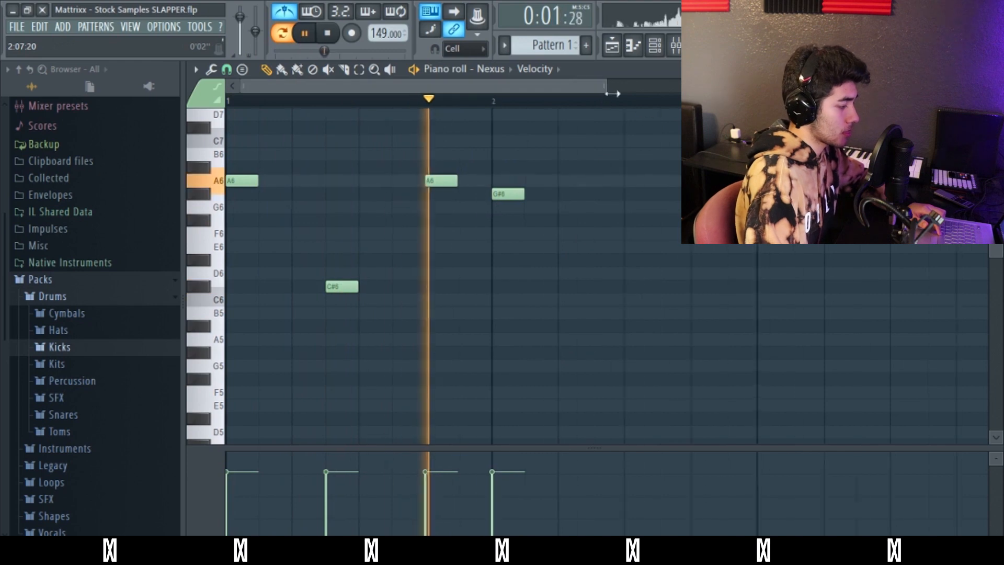
scroll(607, 89, "down", 2)
key("space")
left_click(583, 287)
left_click(613, 194)
key("space")
Extend the Nexus melody through bar 4, starting bars 3 and 4 on F#6, repeating C#6 and G#6 in bar 3, and ending on B6 and A6.
scroll(595, 283, "down", 1)
mouse_move(489, 286)
left_mouse_down()
mouse_move(647, 286)
mouse_move(602, 220)
left_mouse_up()
scroll(623, 355, "down", 1)
left_click_drag(408, 177, 533, 314)
key("ctrl+b")
key("space")
left_click(709, 155)
left_click(762, 180)
key("space")
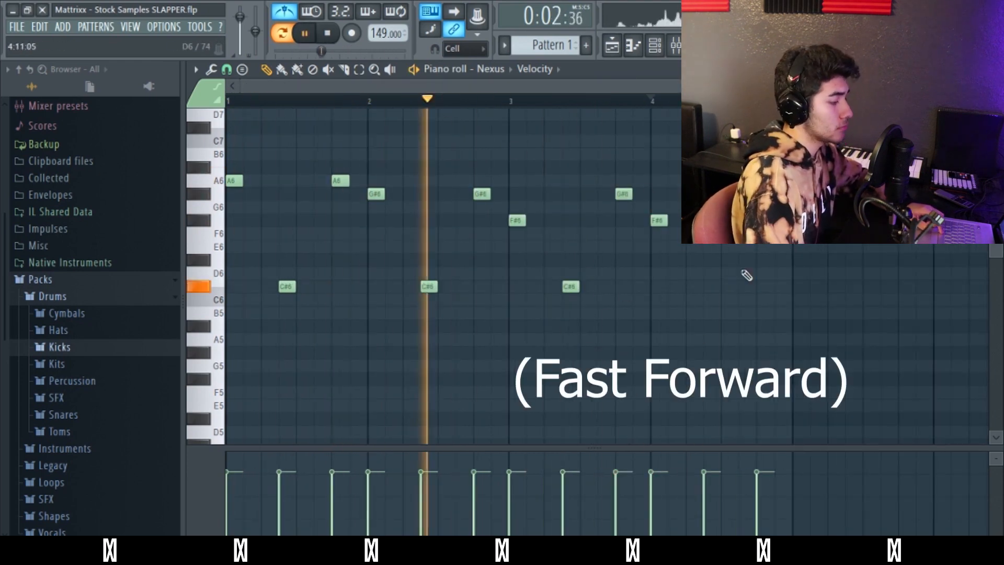
scroll(747, 275, "down", 1)
left_click(995, 69)
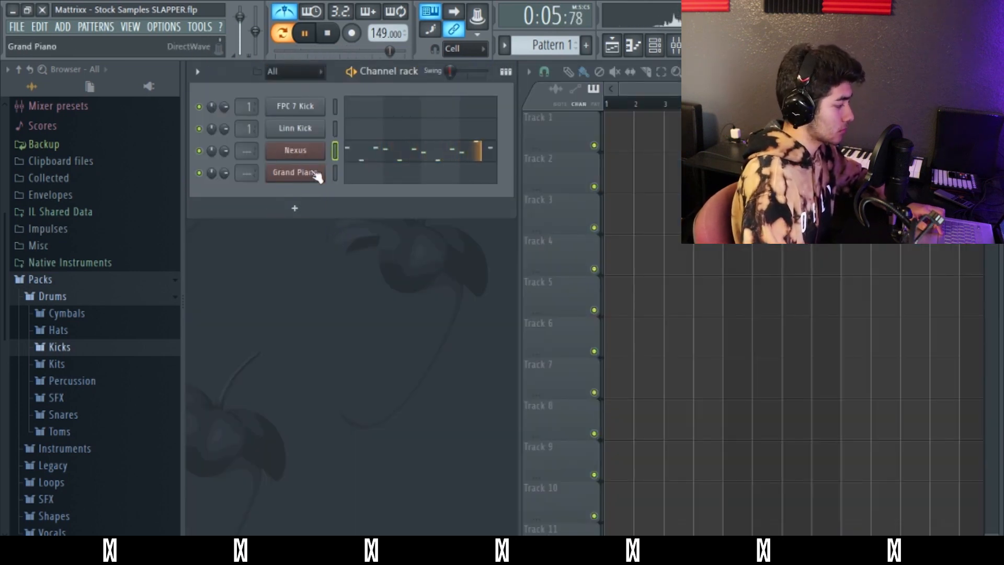
Adjust the arena reverb mix of the Nexus Arena Ambience preset and set the reverb decay to 55.
left_click(311, 151)
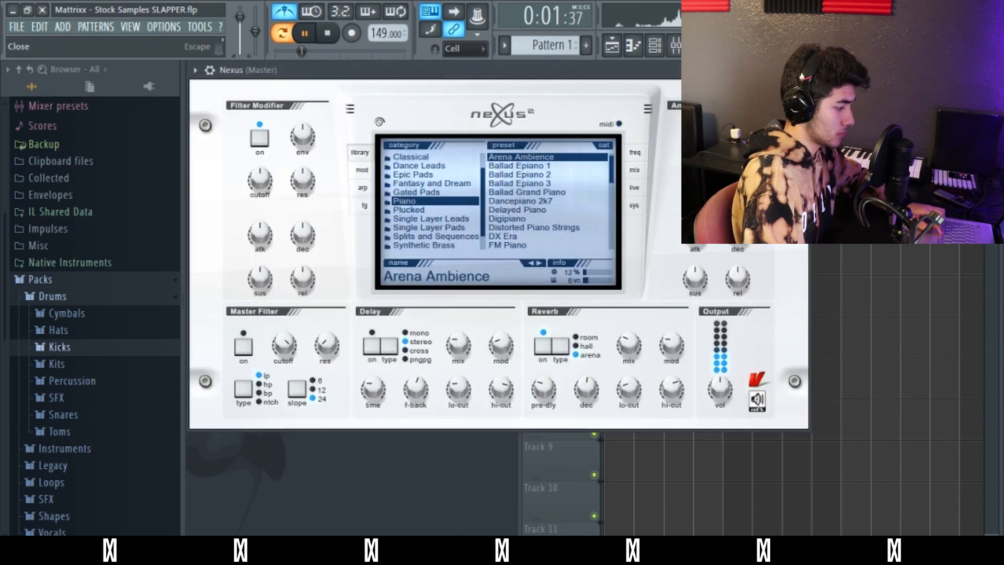
left_click(543, 346)
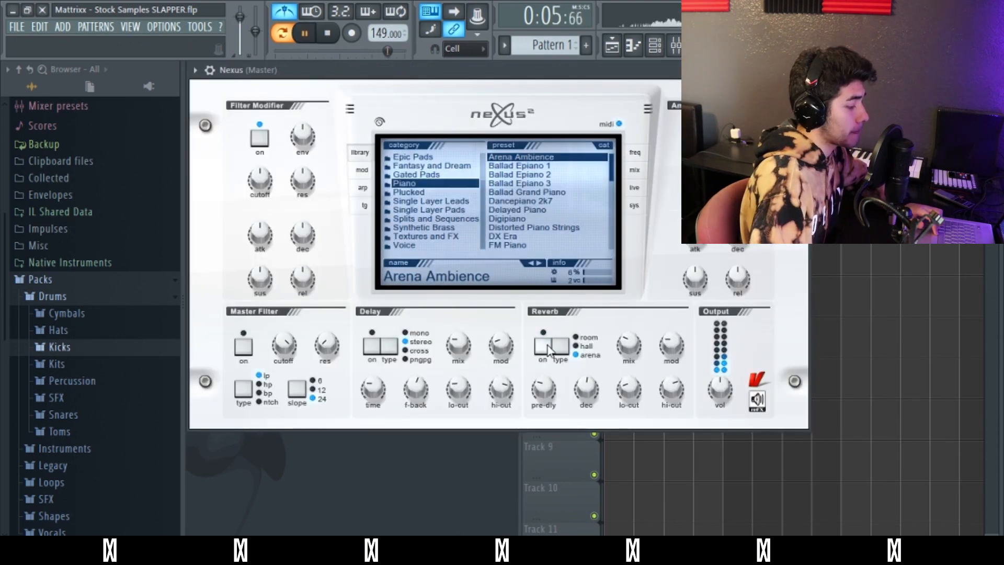
left_click(547, 347)
left_click_drag(624, 365, 623, 333)
left_click_drag(587, 392, 585, 433)
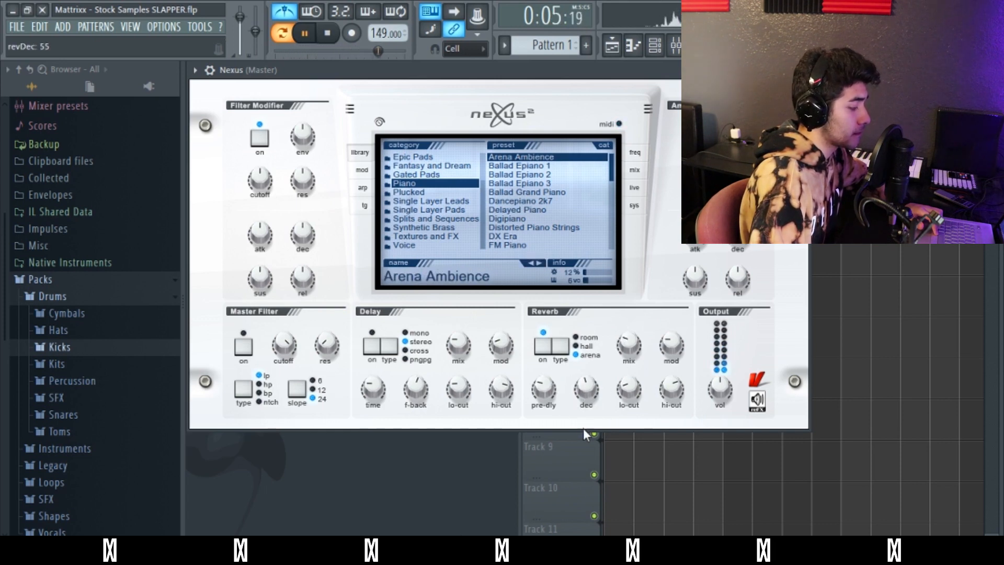
left_click(801, 71)
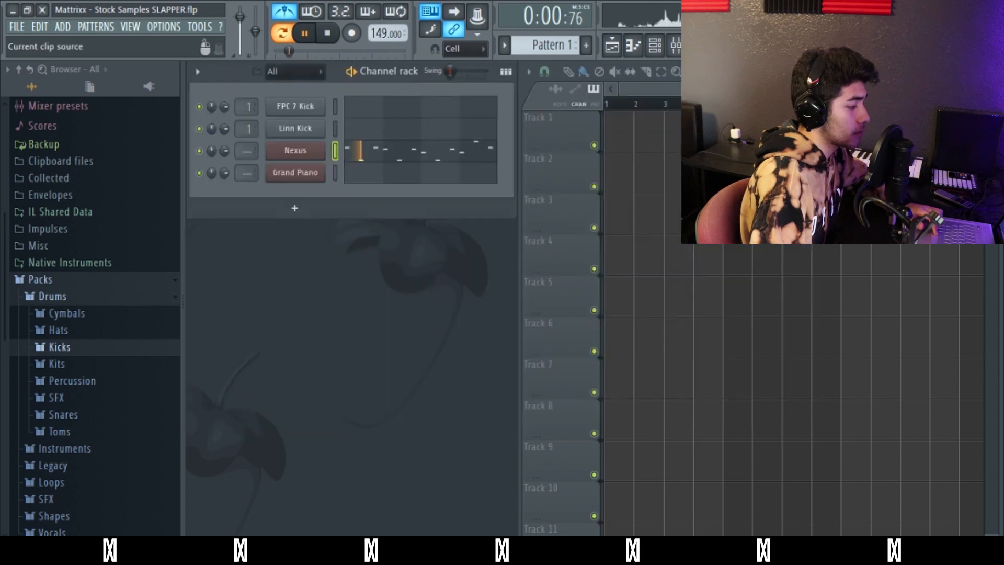
Turn off the metronome and rename the Nexus channel Piano with a purple colour.
left_click(284, 12)
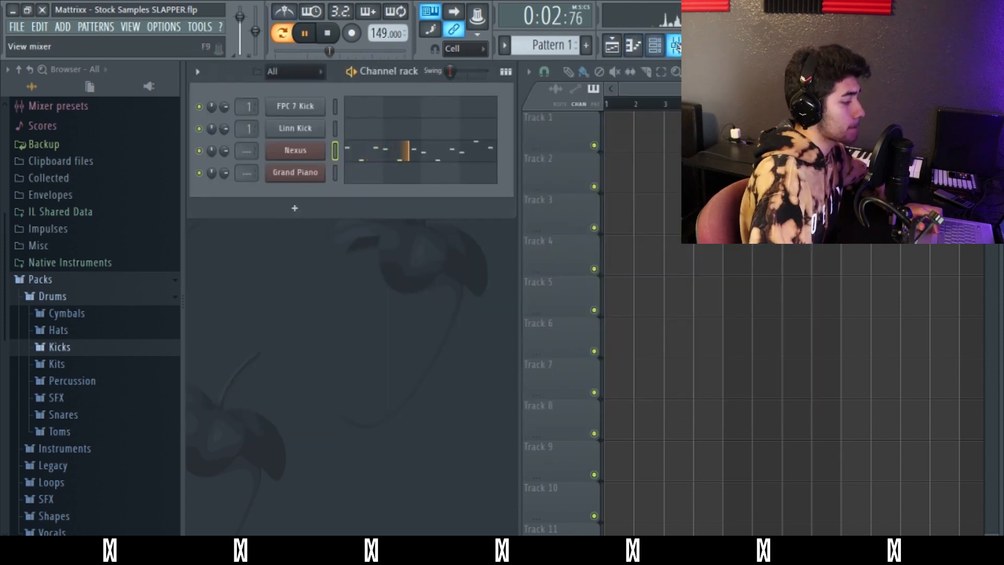
right_click(303, 157)
left_click(359, 172)
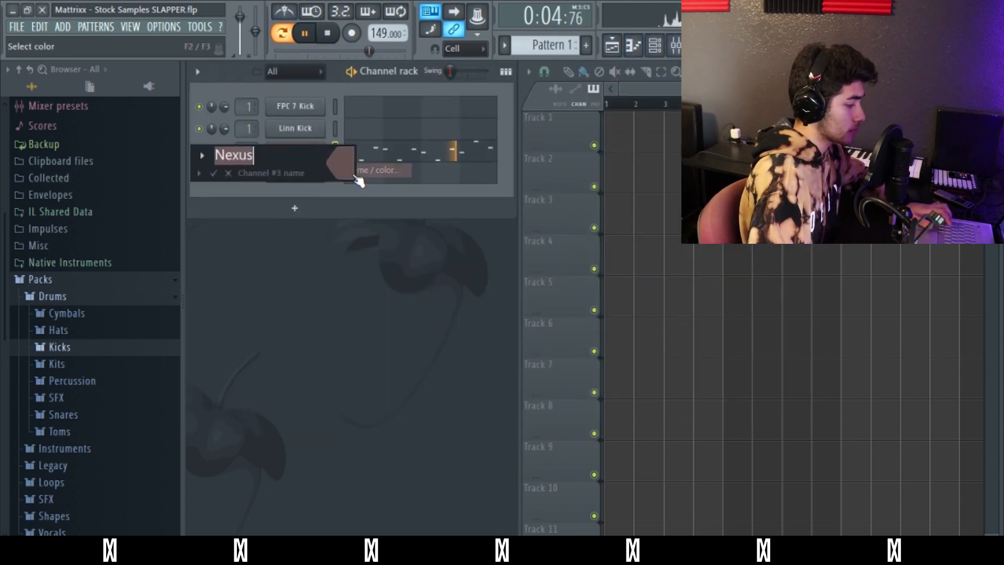
type("Pian")
left_click(353, 175)
left_click(468, 201)
left_click(214, 173)
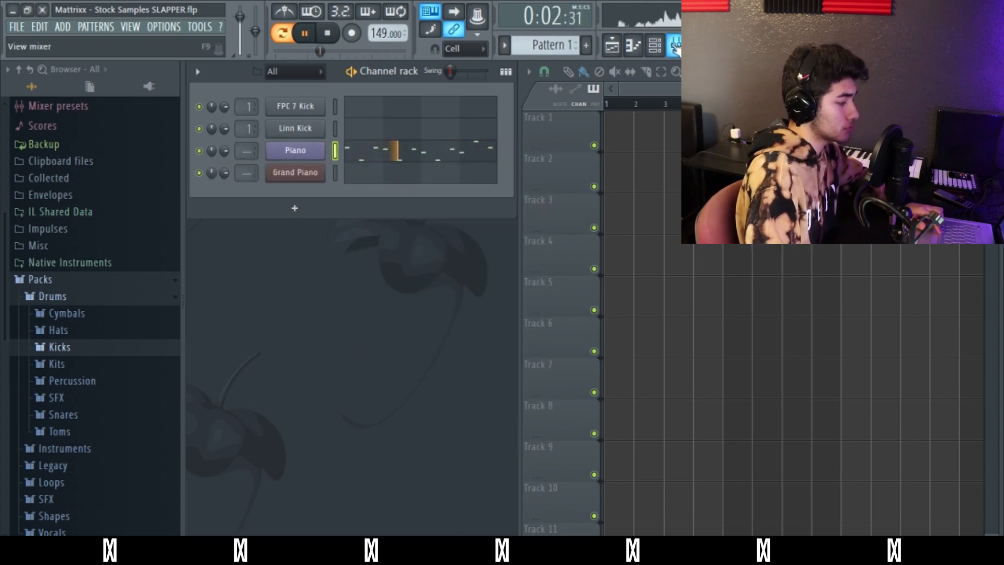
Route the Piano channel to mixer insert 24.
left_click(675, 48)
left_click(608, 173)
right_click(608, 174)
mouse_move(662, 166)
left_click(795, 168)
Cut the lows and highs of the Piano insert with Fruity parametric EQ 2.
left_click_drag(301, 294, 337, 359)
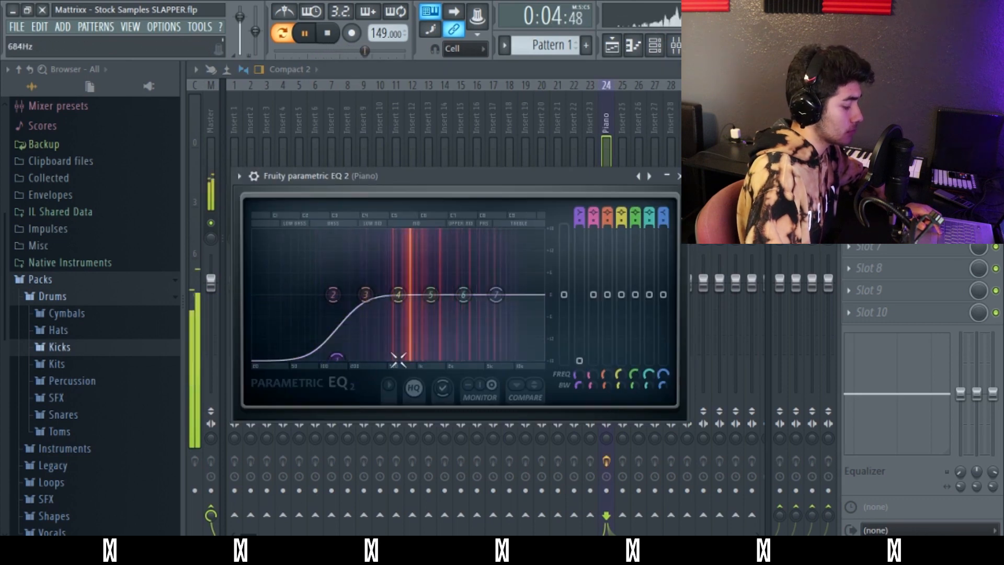
left_click_drag(496, 294, 458, 359)
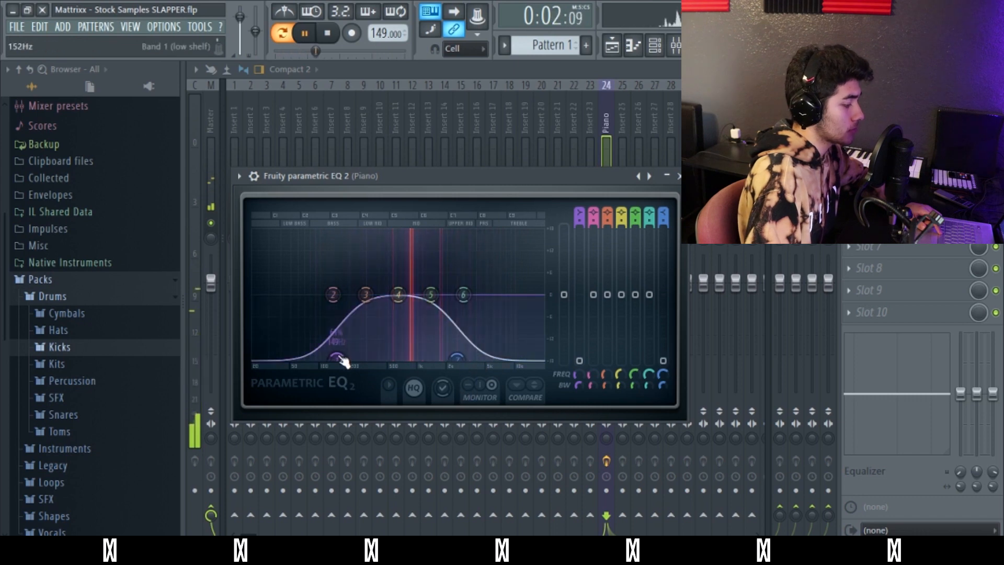
left_click_drag(339, 360, 372, 359)
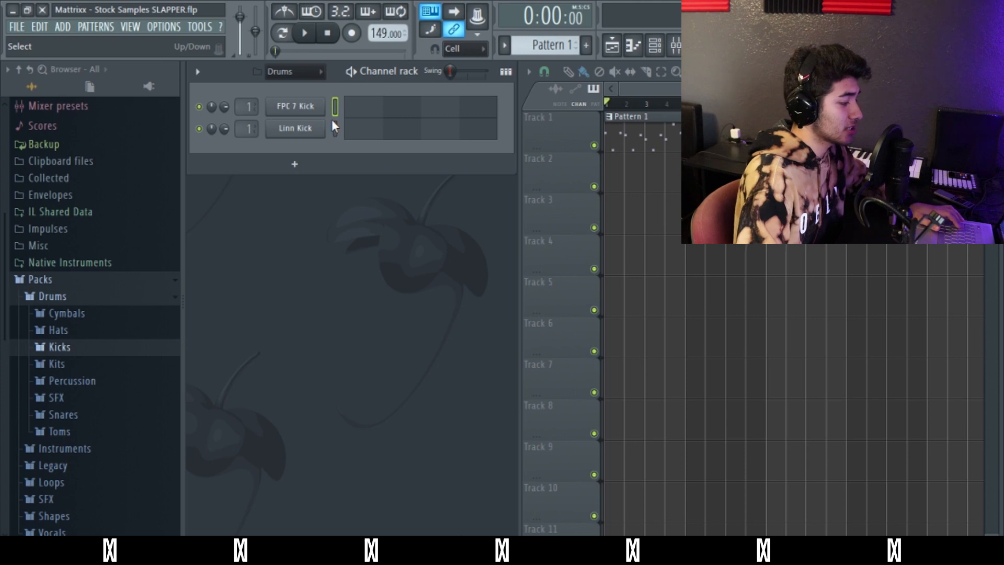
Equalize the FPC 7 Kick with a band 2 low-end boost and a lowered band 7, and raise its Fruity WaveShaper curve.
key("q")
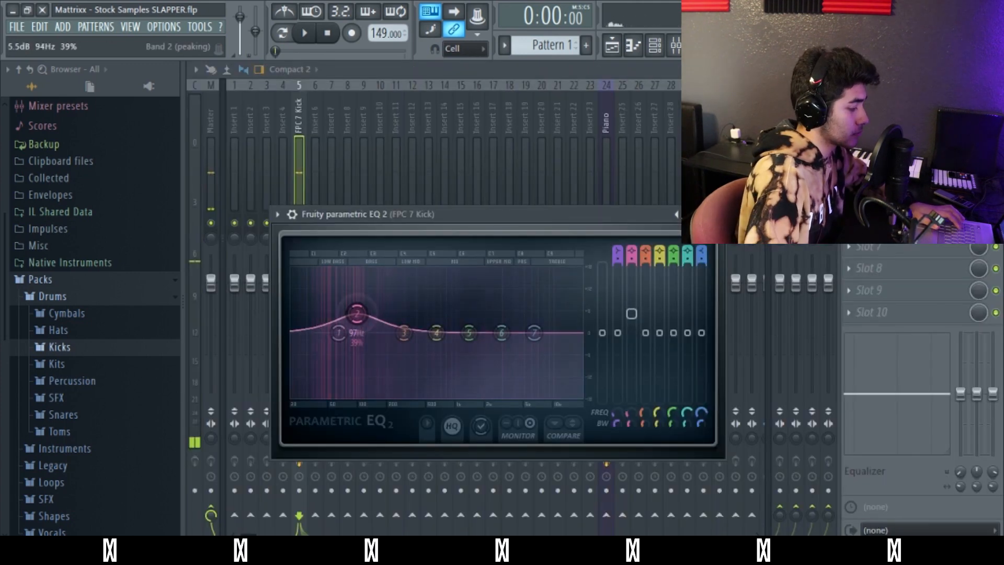
left_click_drag(358, 312, 323, 323)
key("q")
left_click_drag(533, 333, 531, 371)
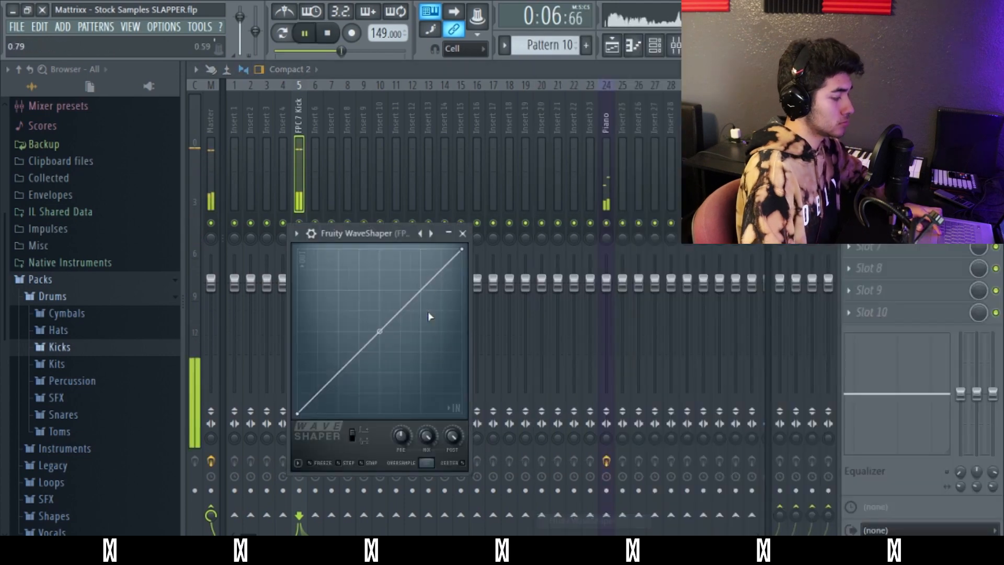
left_click_drag(373, 335, 376, 308)
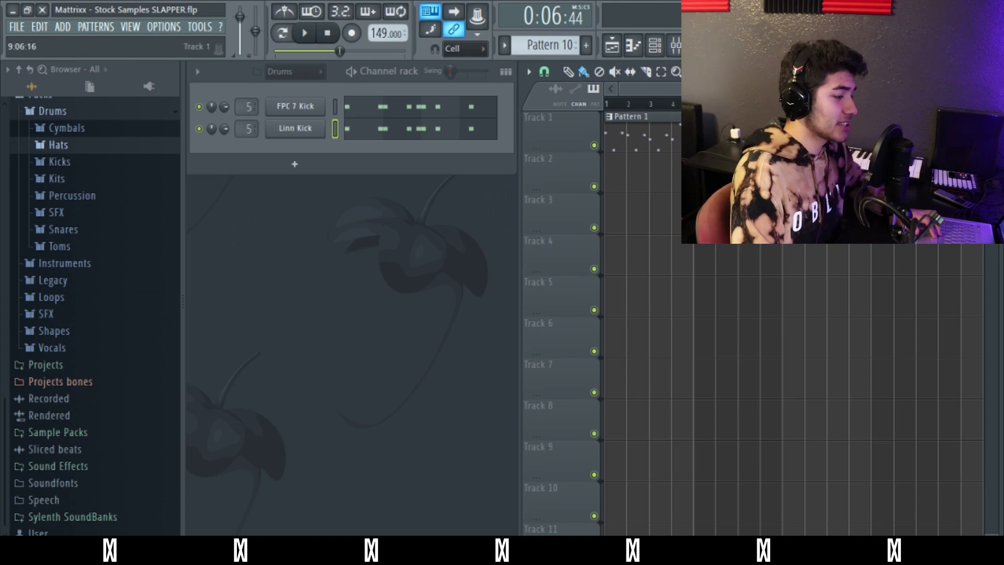
Play the beat with the kicks and audition stock hat samples, including Chromo OH, Chromo CH 1 and Ekit 3 Hat.
key("space")
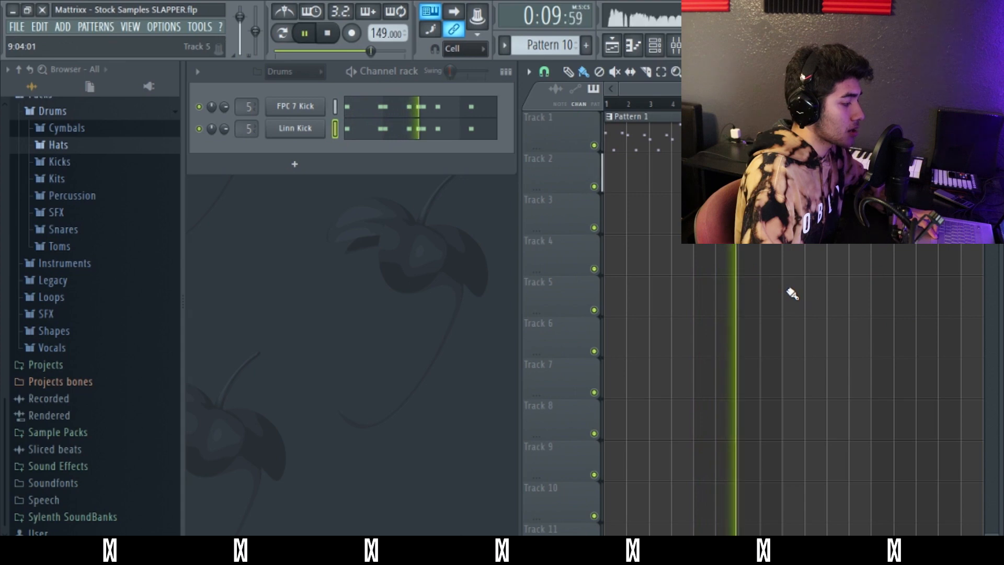
key("space")
scroll(94, 198, "up", 2)
scroll(82, 245, "down", 2)
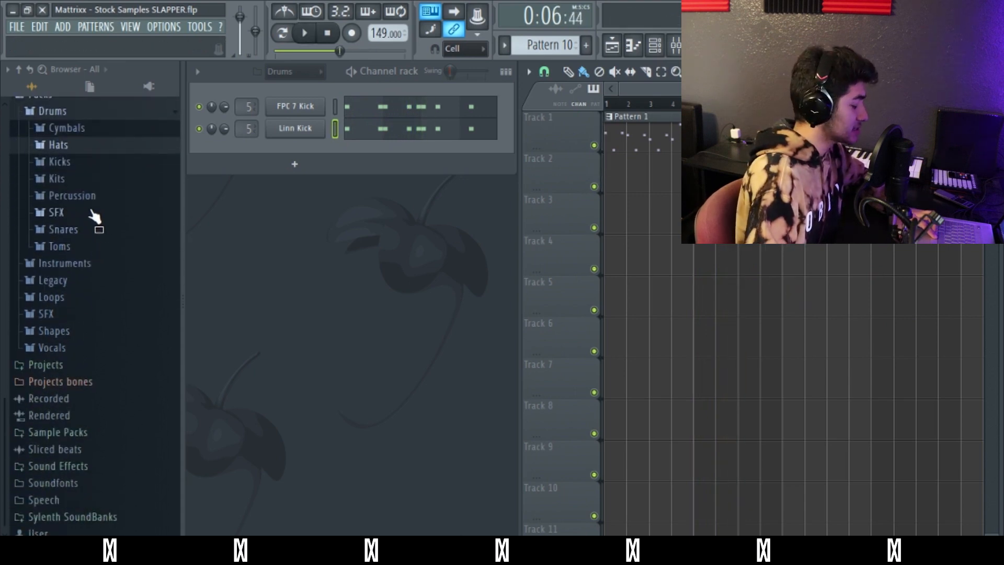
left_click(124, 316)
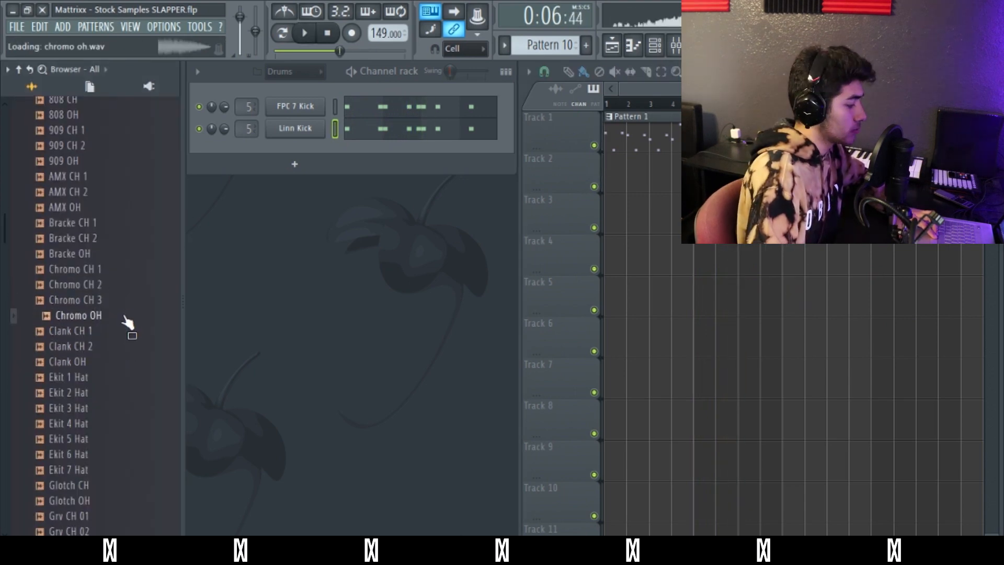
left_click(121, 350)
left_click(117, 272)
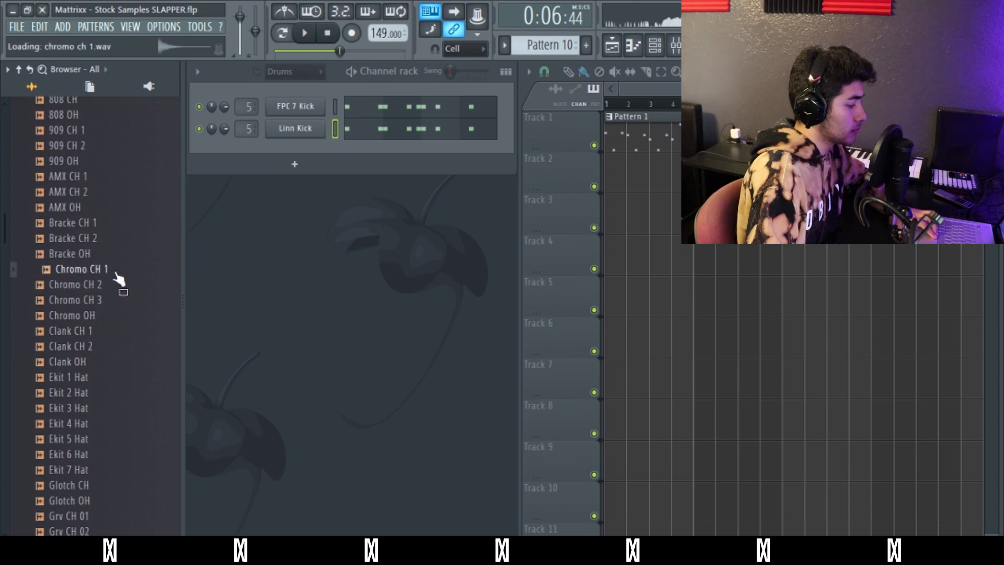
scroll(119, 327, "down", 4)
left_click(108, 194)
left_click(112, 224)
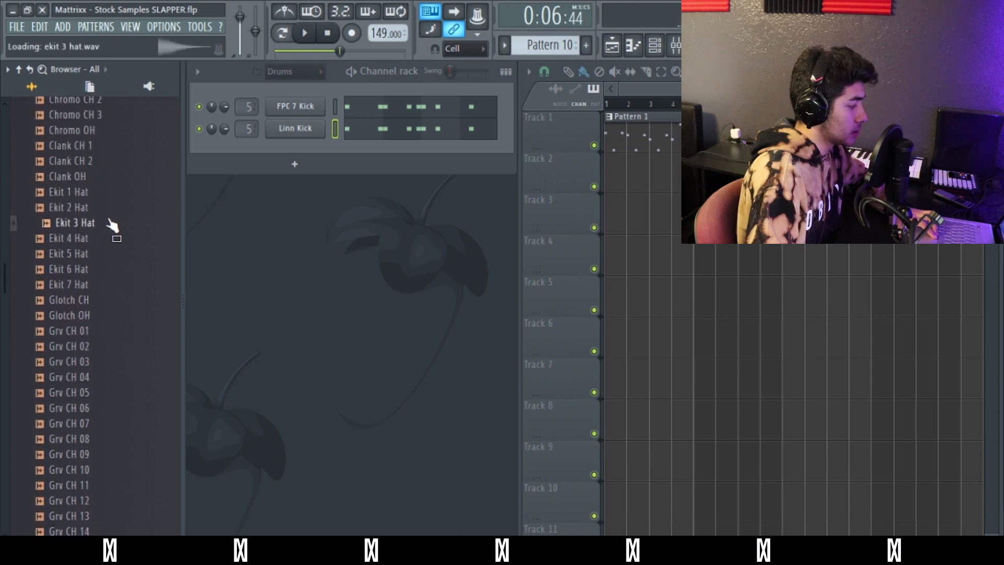
Delete the hit in the middle of bar 1 from the Ekit 2 Hat notes and try the Pogo effect on the sample.
key("space")
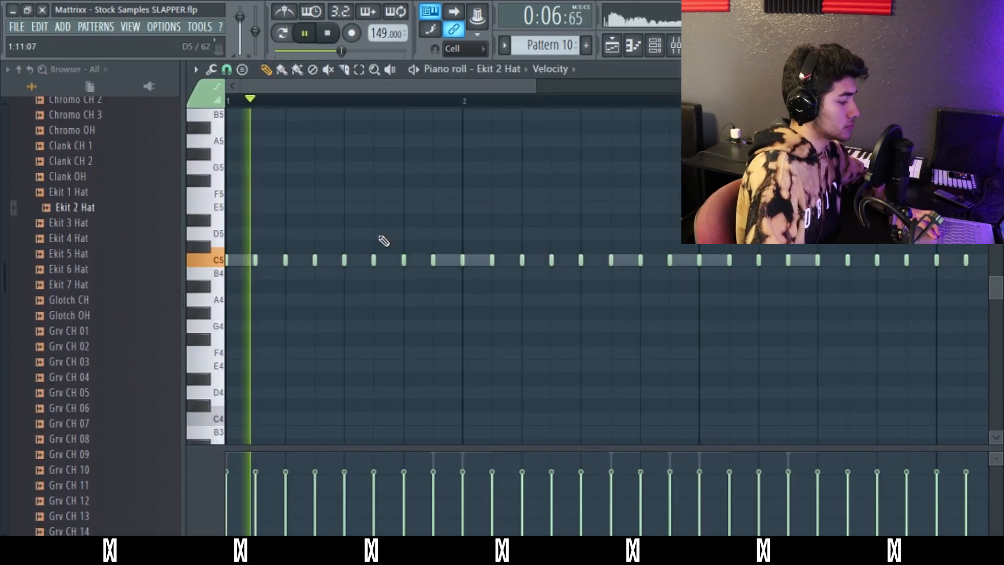
key("space")
key("space")
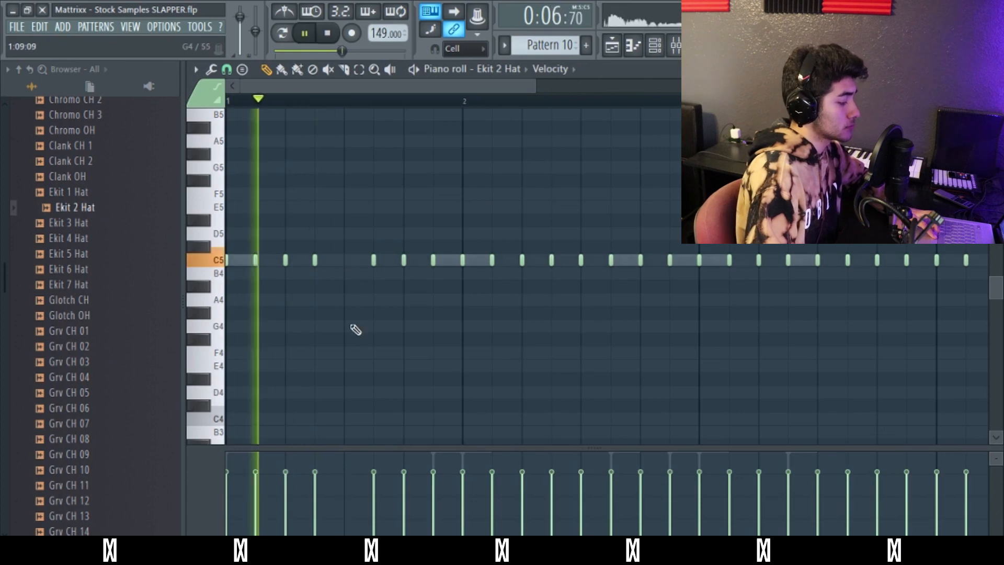
key("space")
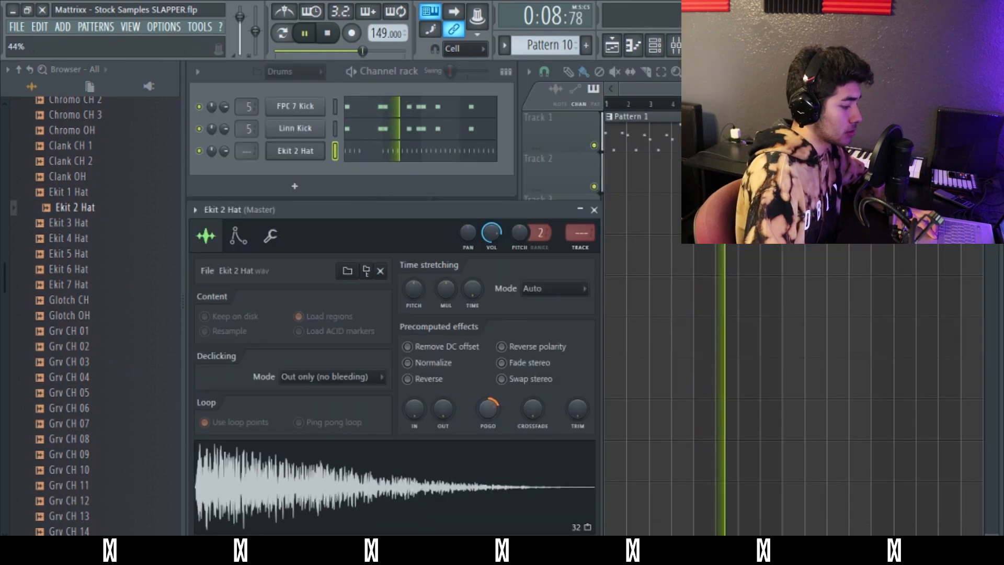
left_click_drag(488, 411, 489, 389)
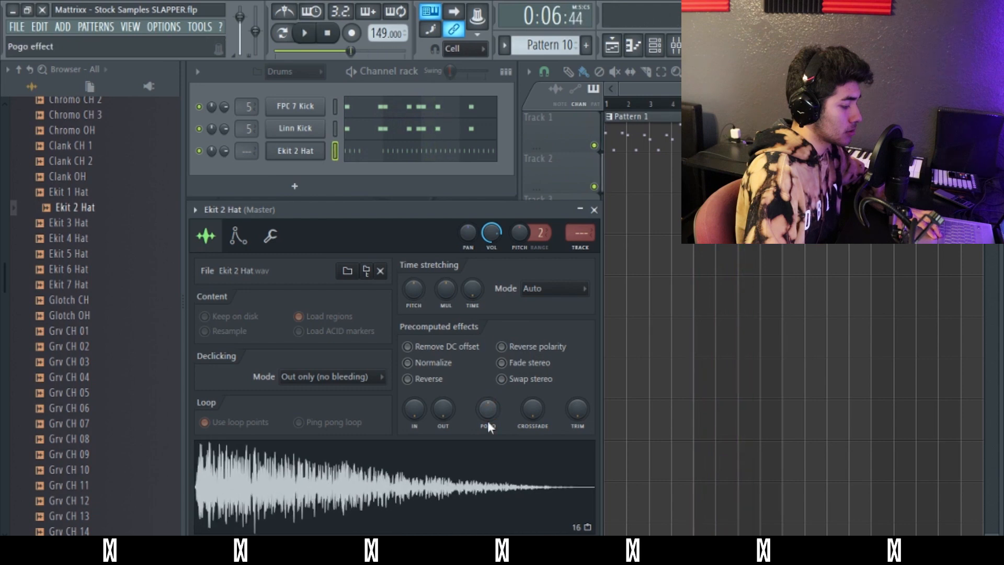
Add Ekit 4 Hat as a new drum channel, copy the Ekit 2 Hat notes into it, and play the beat.
left_click_drag(74, 238, 302, 167)
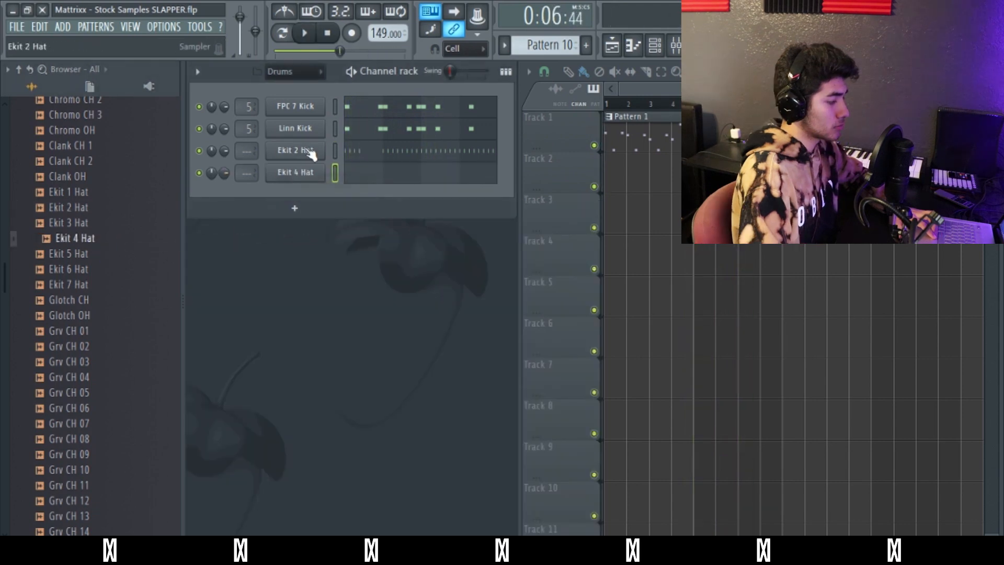
right_click(308, 151)
mouse_move(337, 145)
left_click(437, 164)
right_click(307, 174)
mouse_move(337, 166)
left_click(482, 202)
key("space")
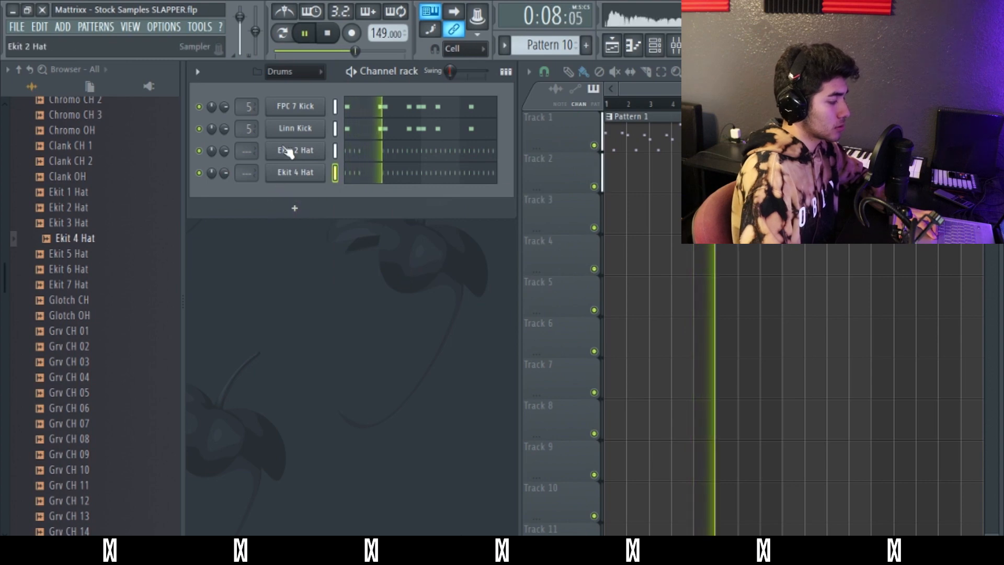
Audition stock snares, including Grv Snareclap 10, and add 707 Rim and Grv Snareclap 09 as new drum channels.
mouse_move(130, 261)
left_mouse_down()
mouse_move(134, 283)
mouse_move(128, 266)
left_mouse_up()
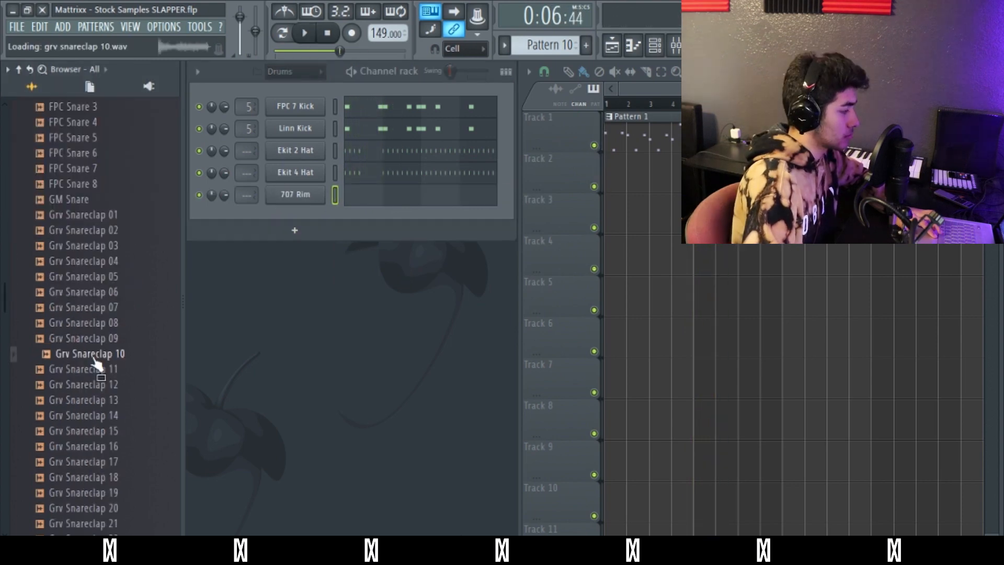
key("space")
key("space")
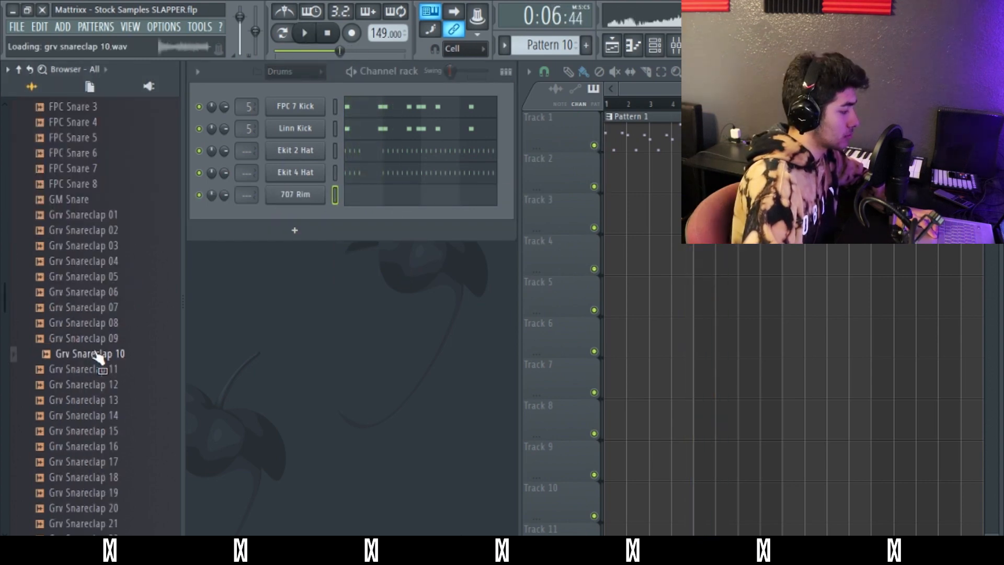
left_click(116, 340)
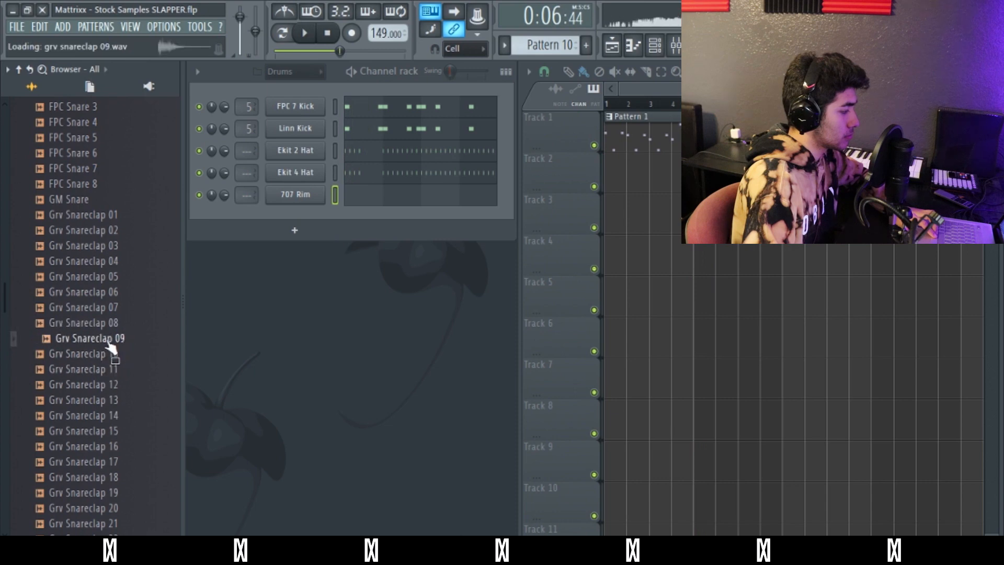
left_click_drag(302, 211, 304, 213)
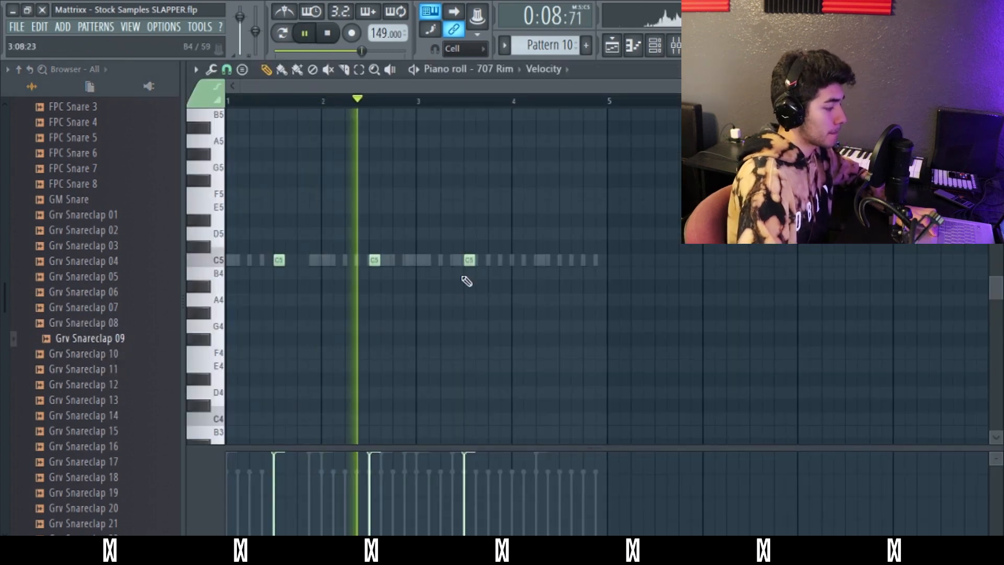
Place 707 Rim hits on the third beat of all four bars and copy the revised FPC 7 Kick notes to Linn Kick.
left_click(560, 259)
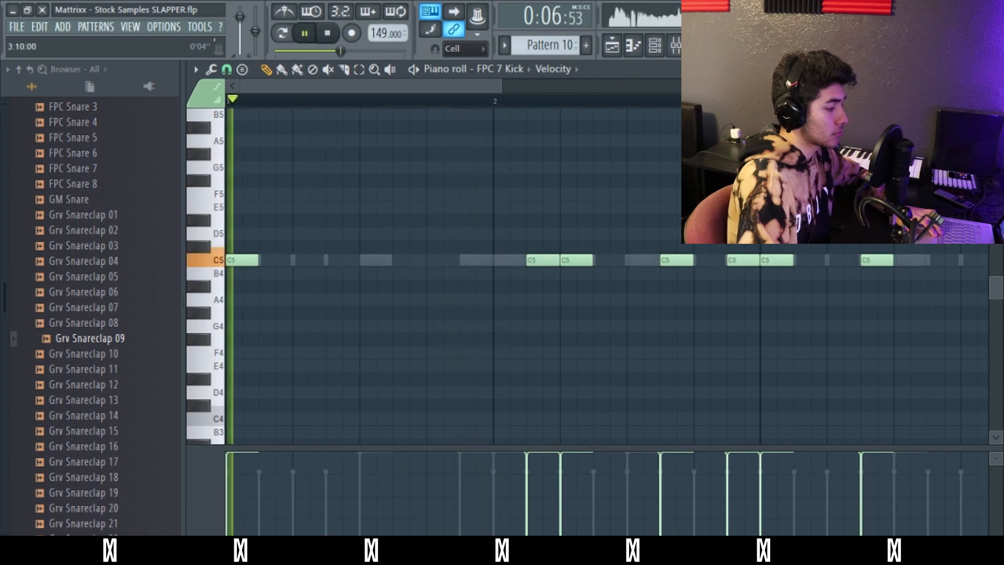
left_click(994, 69)
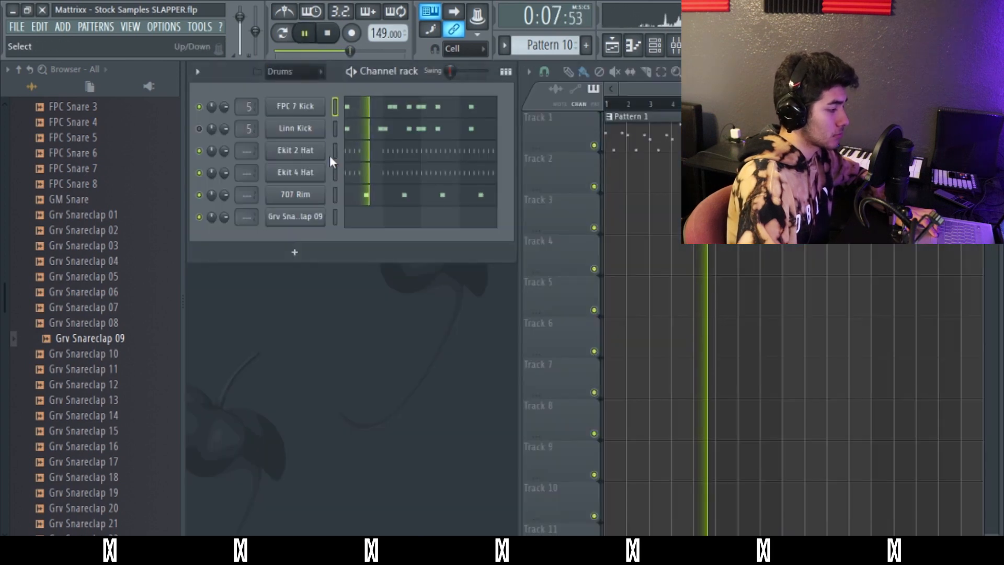
right_click(314, 106)
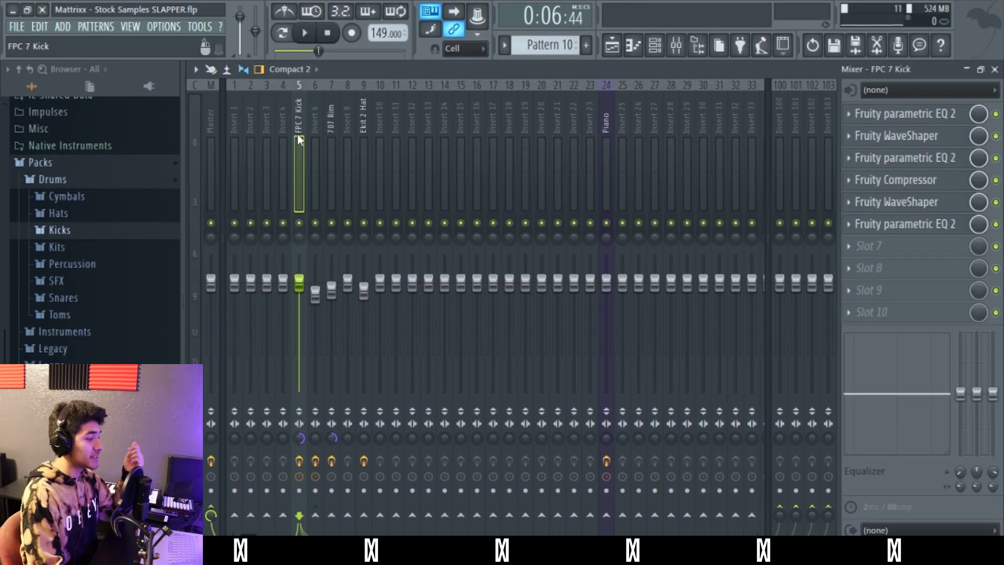
Review the six effects on the FPC 7 Kick mixer insert, from the first Fruity parametric EQ 2 to the last.
left_click(904, 114)
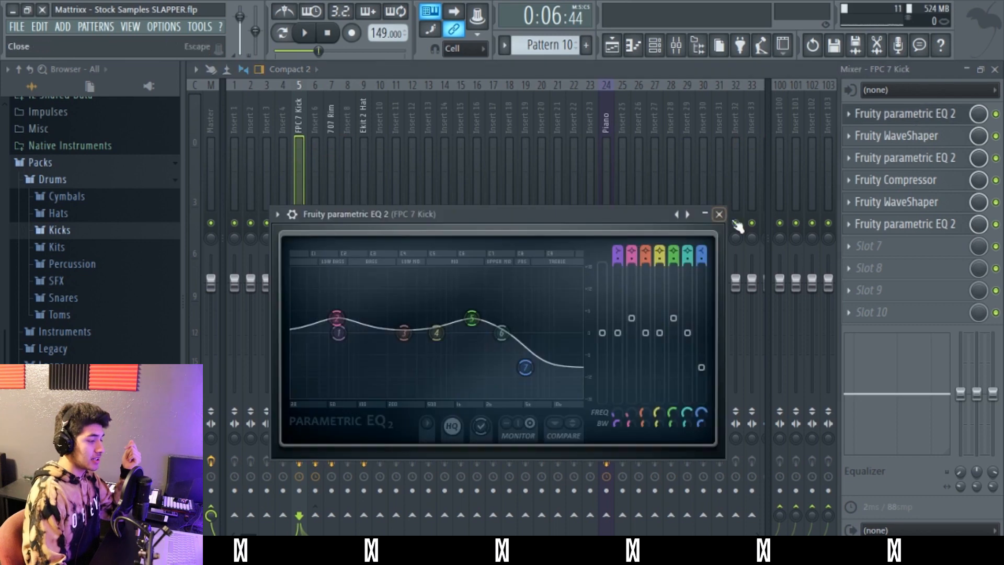
left_click(923, 139)
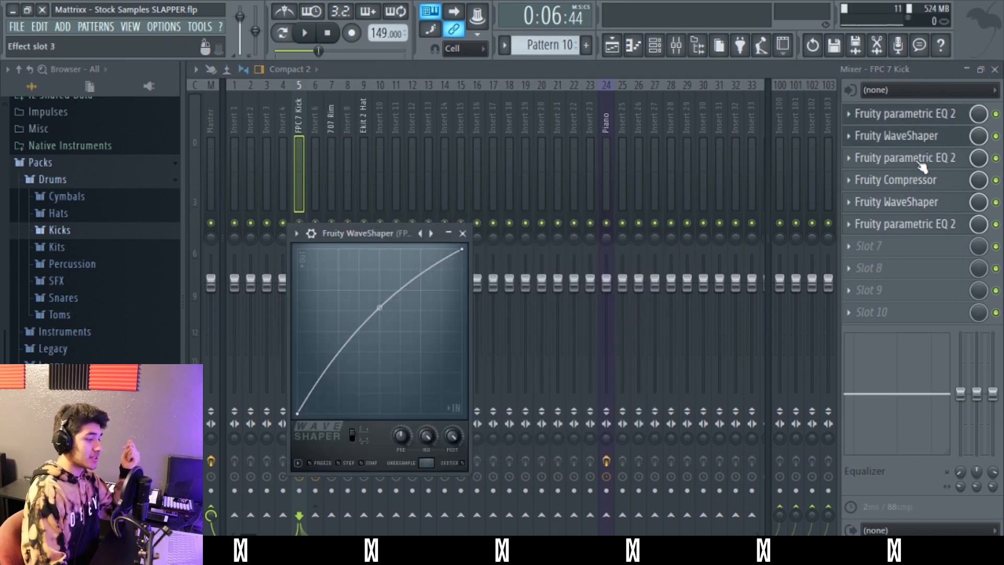
left_click(920, 163)
left_click(922, 184)
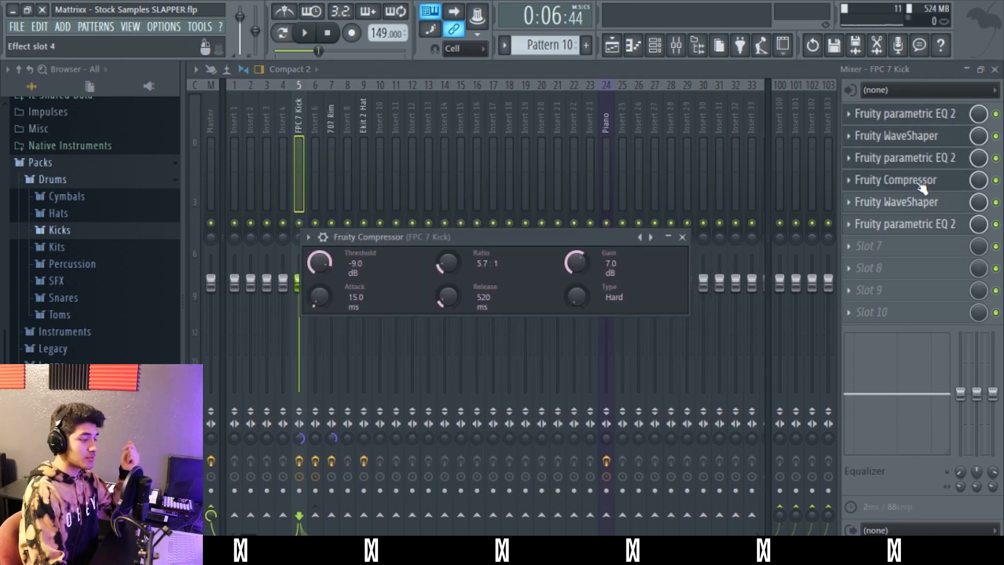
left_click(920, 204)
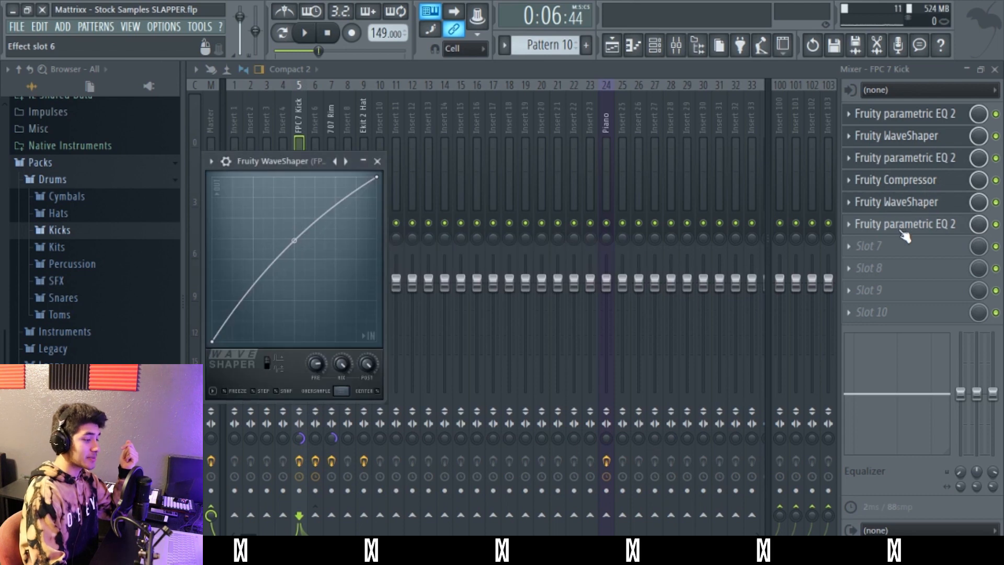
left_click(913, 226)
left_click(661, 157)
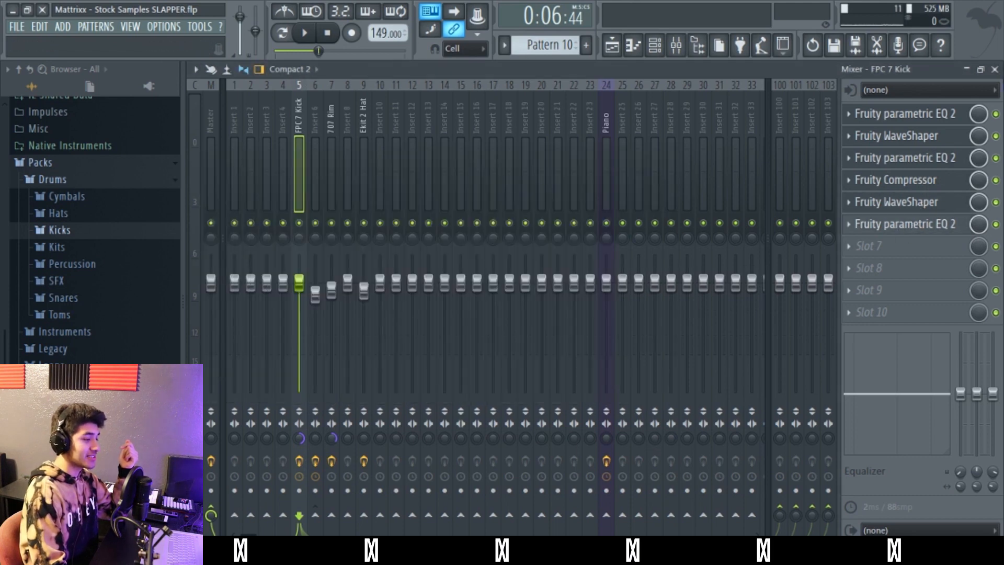
Review the 707 Rim insert's two Fruity parametric EQ 2 effects and its Fruity WaveShaper curve, closing each one.
left_click(331, 196)
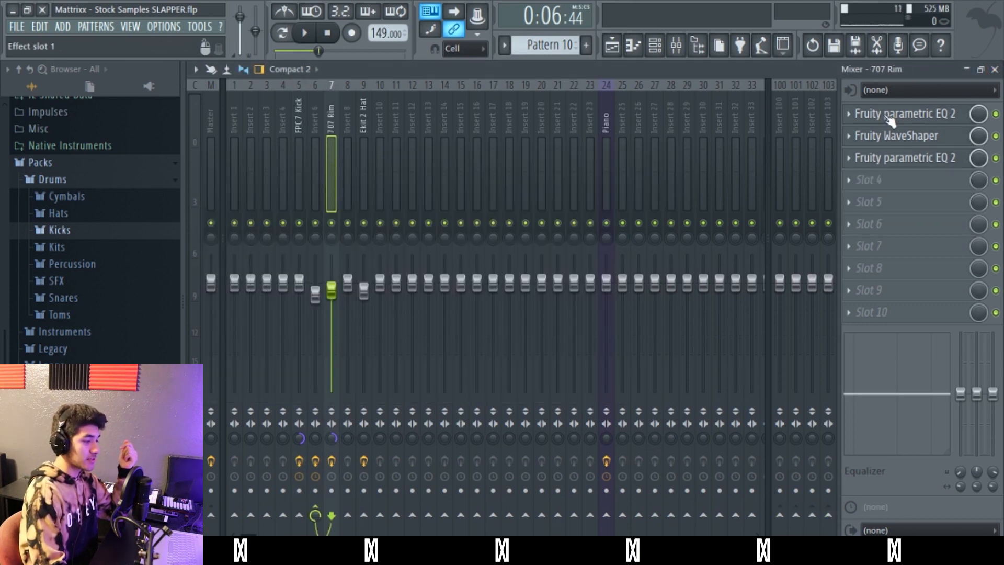
left_click(940, 124)
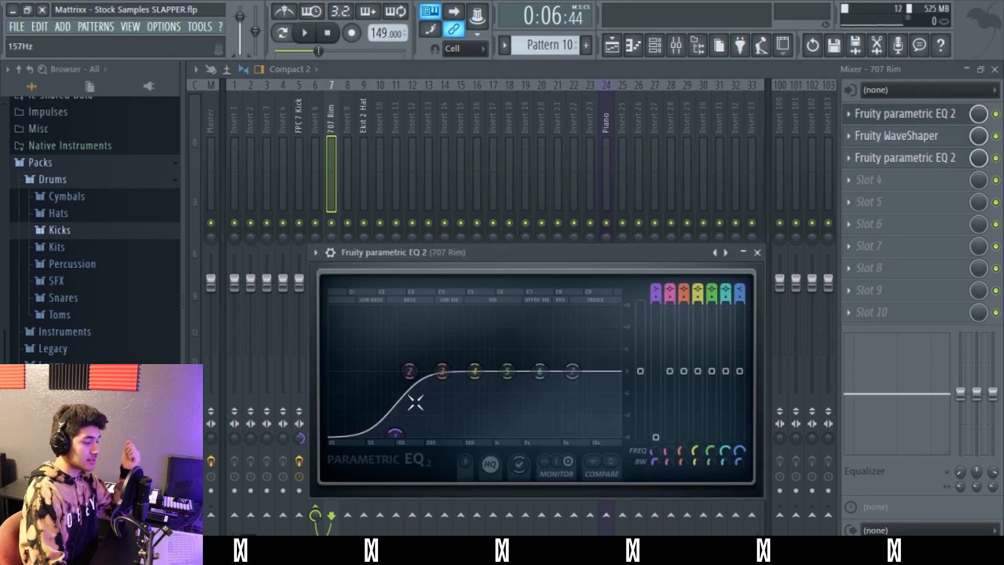
left_click_drag(744, 253, 730, 195)
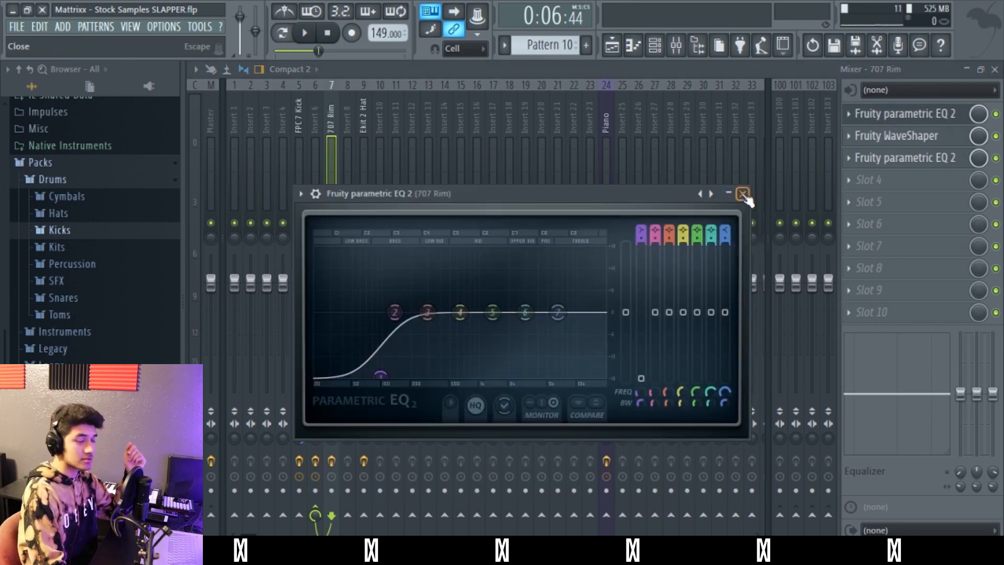
left_click(743, 194)
left_click(916, 136)
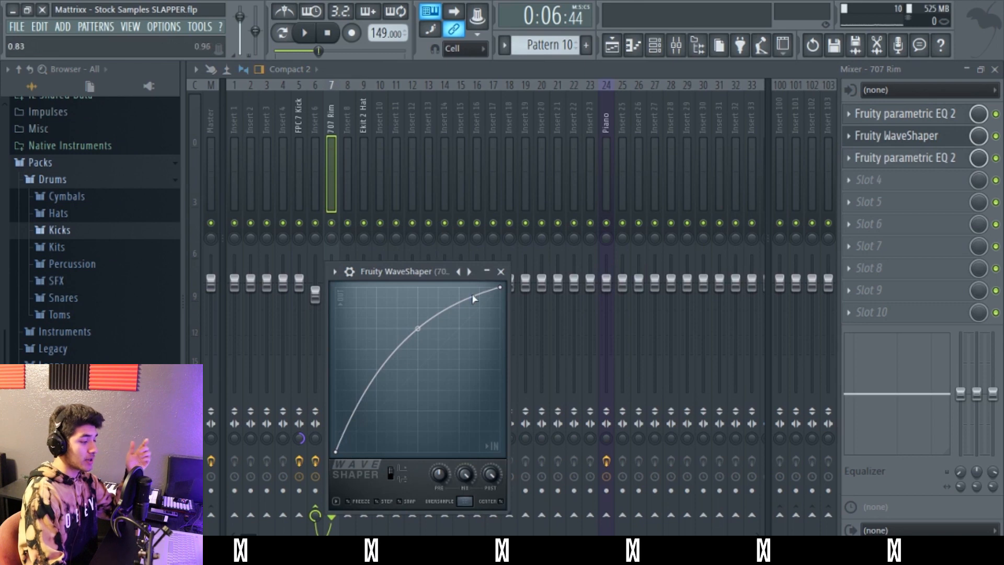
left_click(500, 272)
left_click(911, 163)
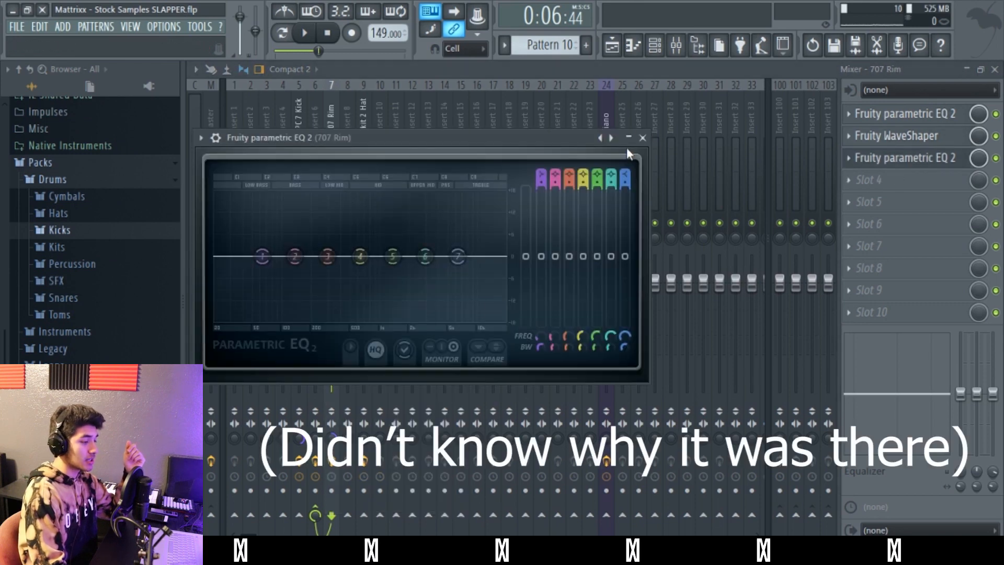
left_click(643, 138)
Review the Ekit 2 Hat insert's Fruity parametric EQ 2, both Fruity Reeverb 2 effects and Fruity Limiter.
left_click(365, 149)
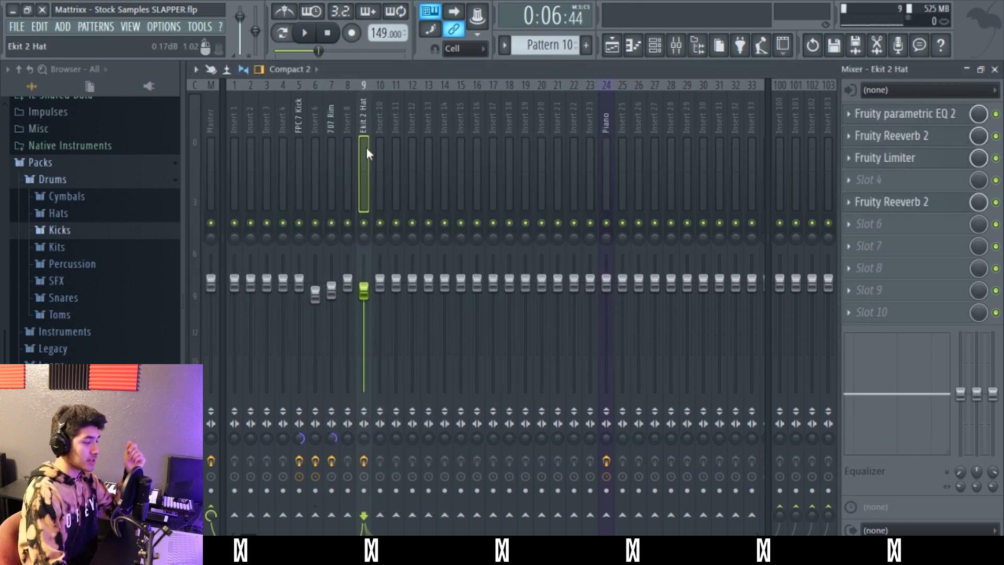
left_click(933, 123)
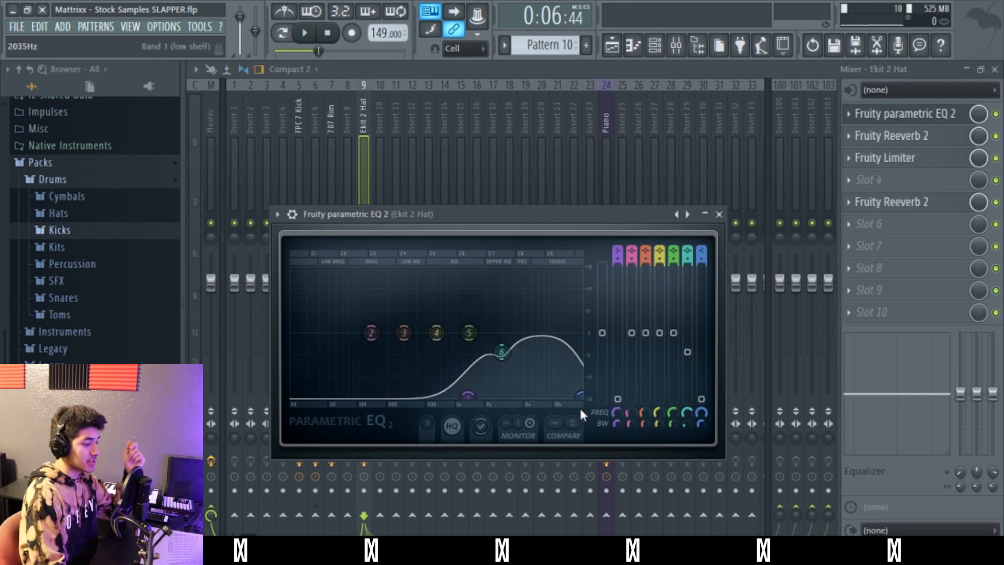
left_click(889, 113)
left_click(888, 135)
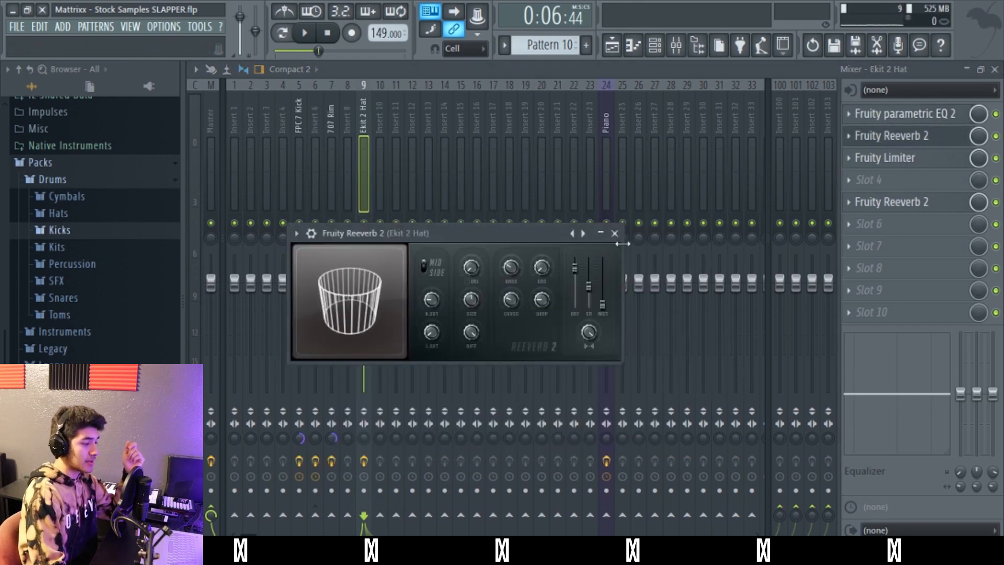
left_click(610, 231)
left_click(915, 160)
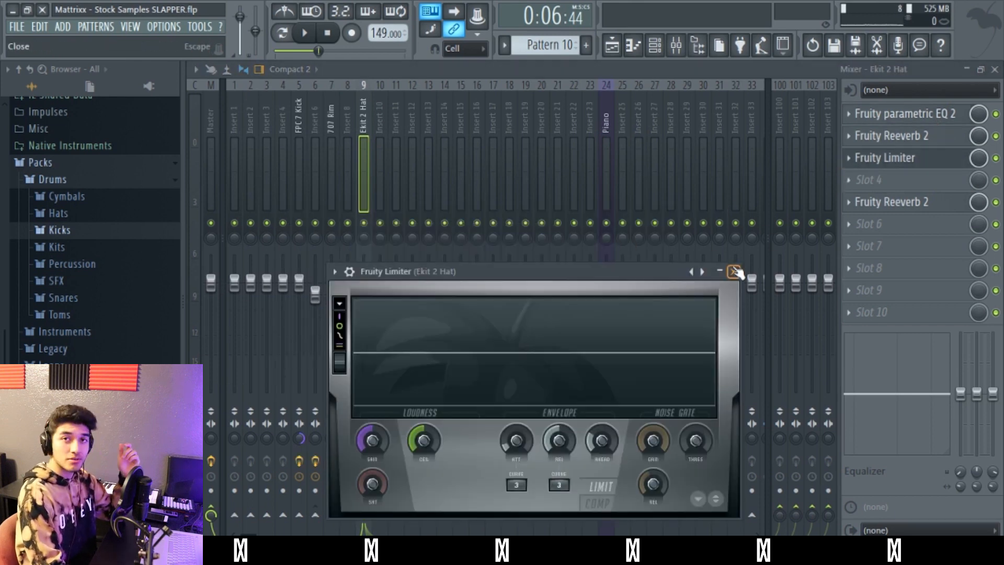
left_click(734, 271)
left_click(909, 204)
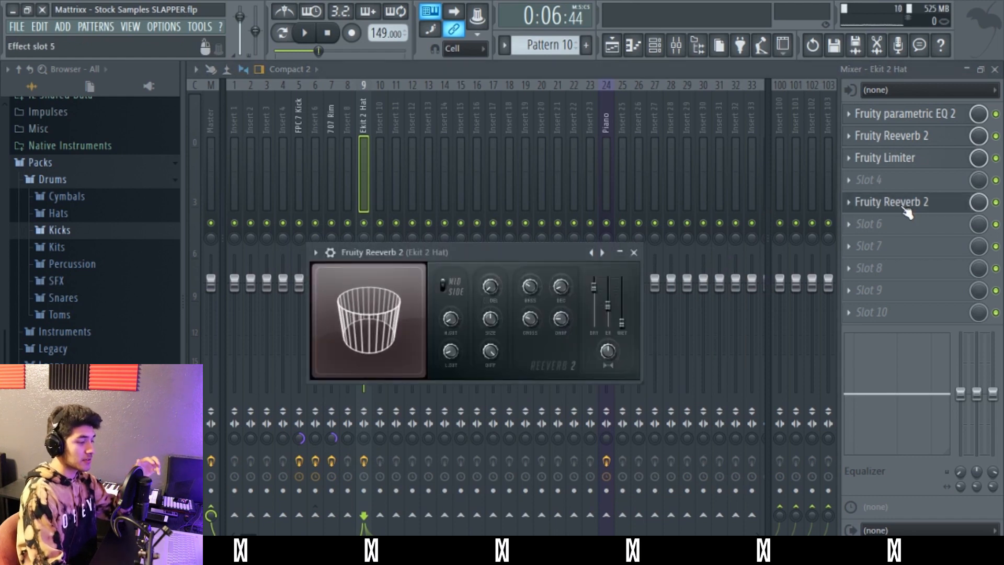
left_click(634, 252)
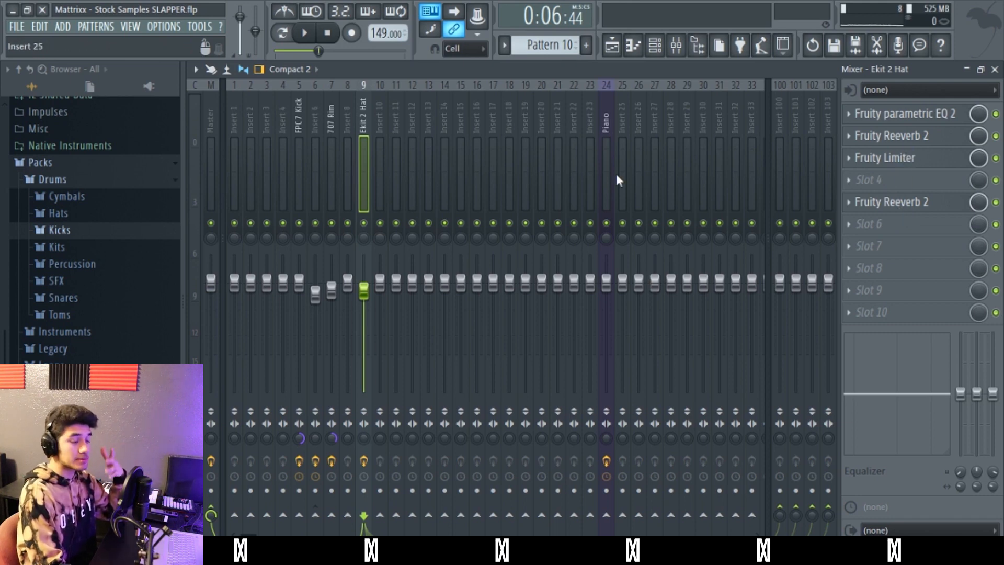
Close the mixer and all open plugin windows and play the soloed Pattern 10 drums in the playlist.
left_click(994, 69)
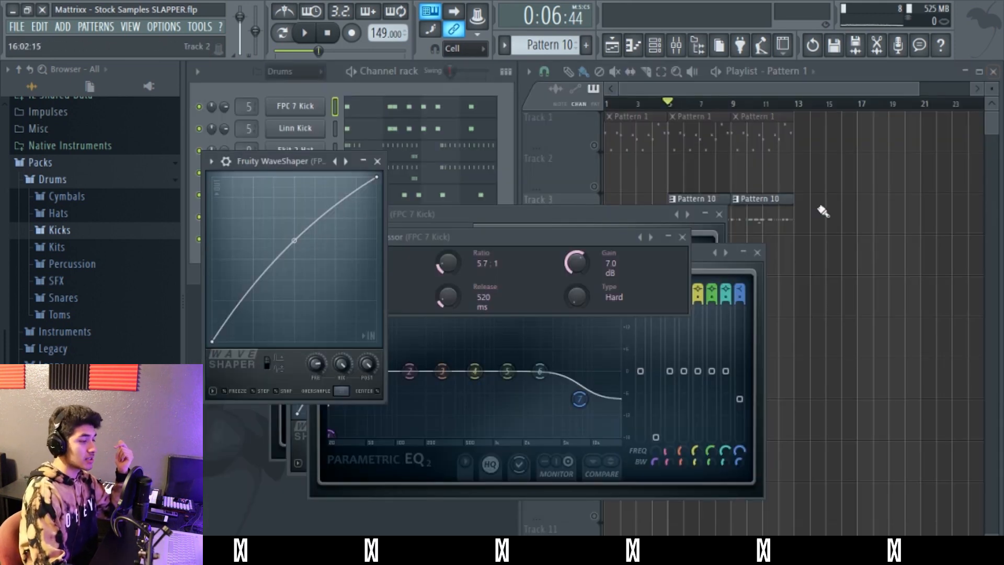
key("alt+F12")
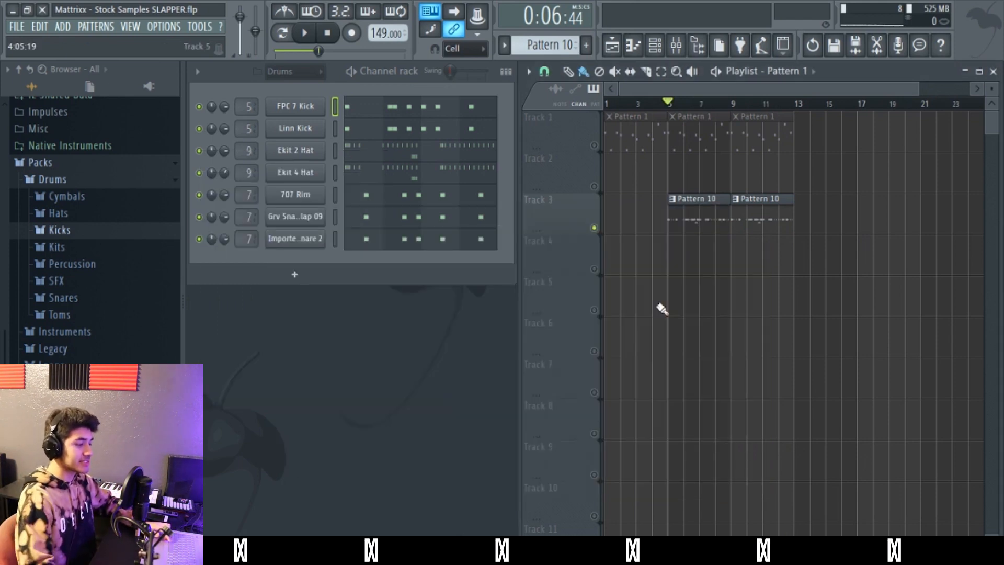
key("space")
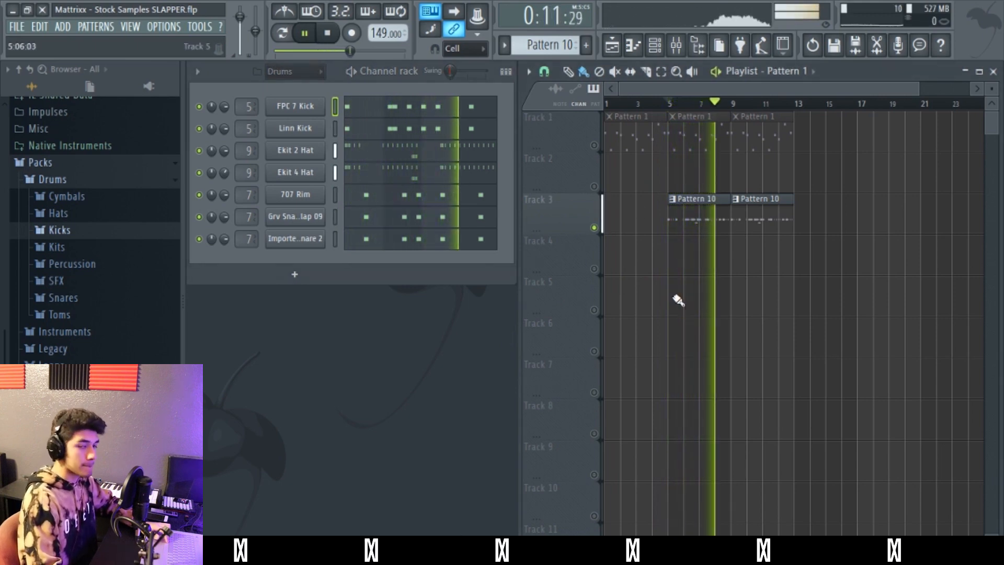
key("space")
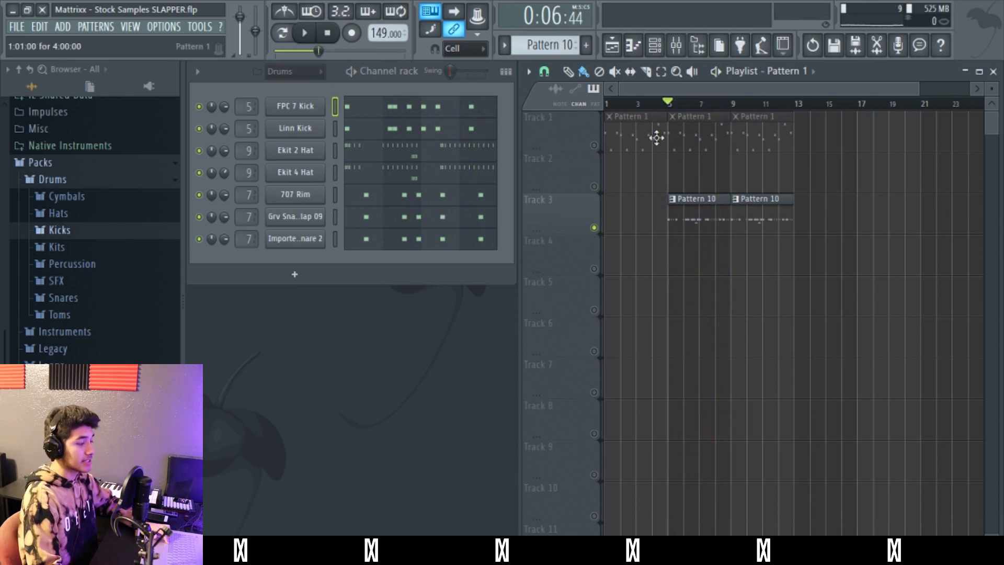
Bypass the FPC 7 Kick insert's effects temporarily and play the drums to compare the sound.
left_click(676, 47)
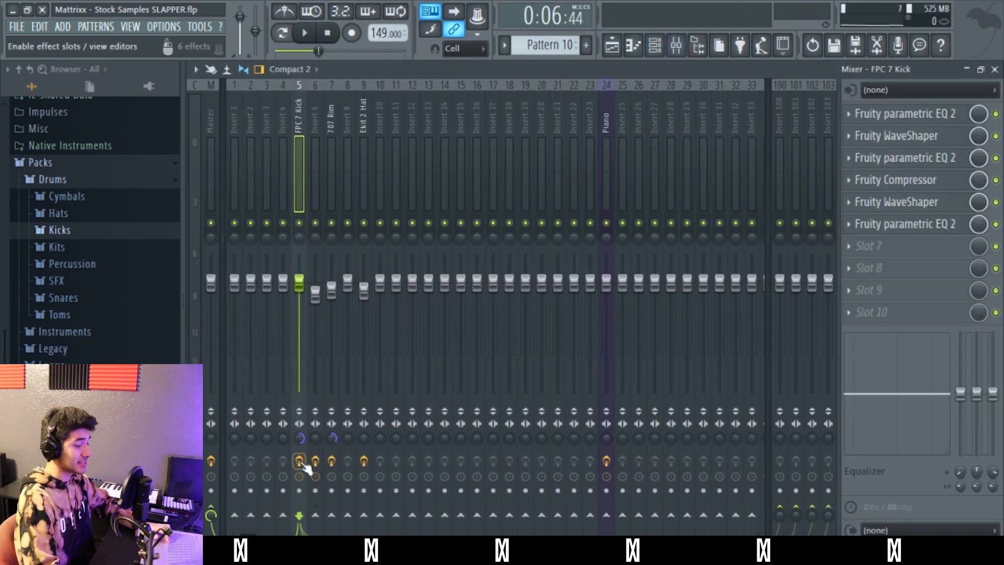
key("space")
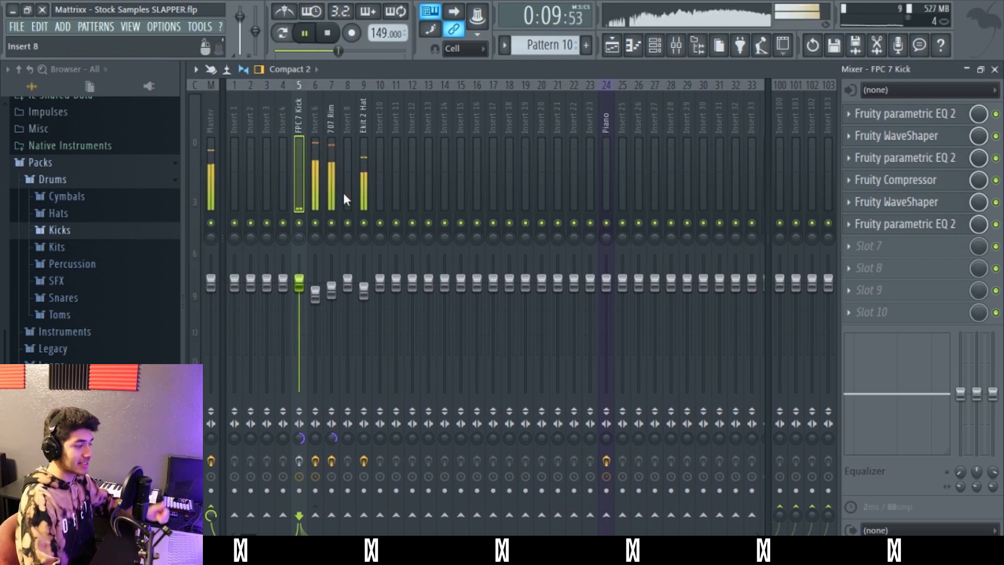
key("space")
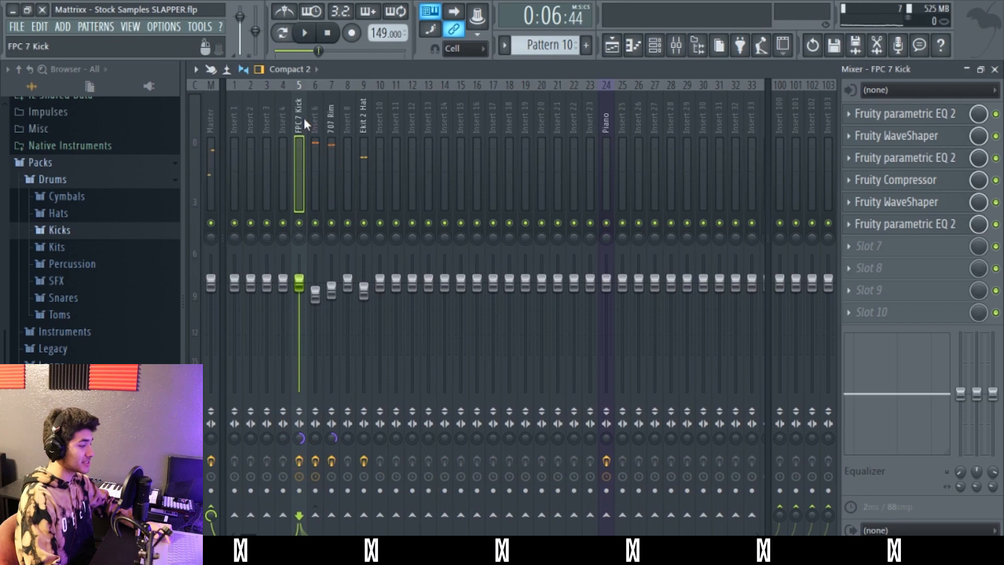
Solo the Pattern 1 piano melody on Track 1 and play it with the mixer open.
left_click(994, 69)
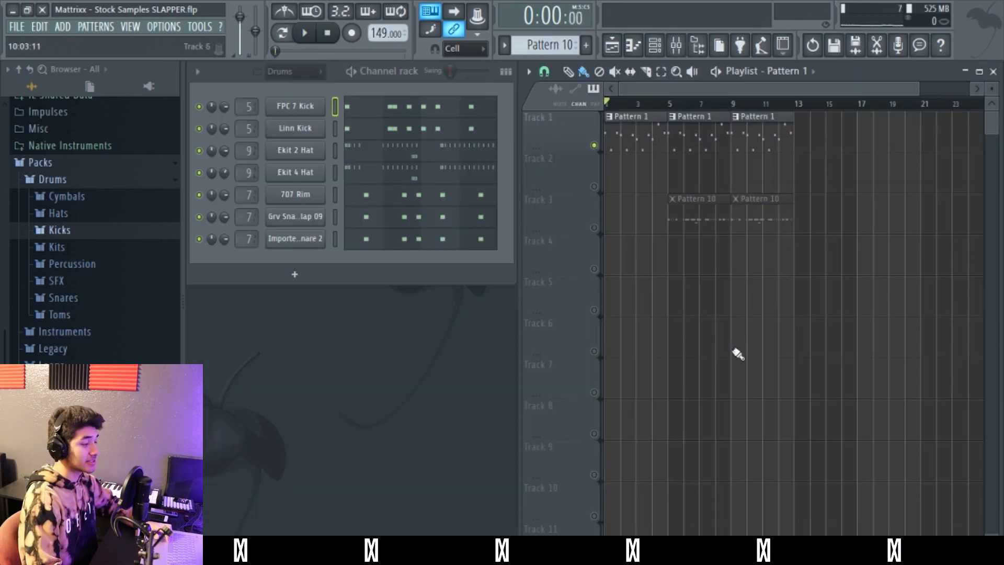
left_click(676, 46)
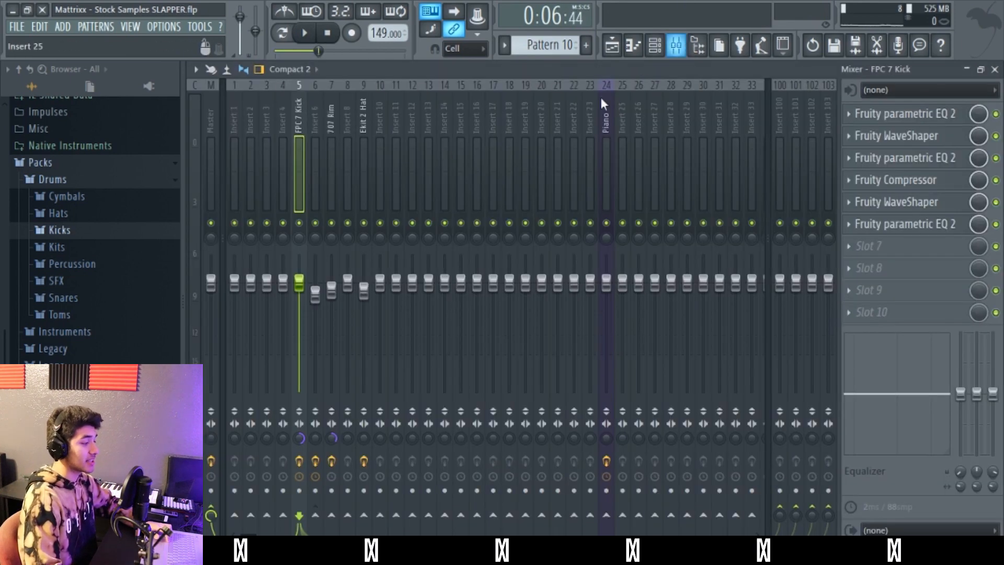
key("space")
key("space")
Add Fruity Delay 2 in slot 2 of the Piano mixer insert and play the melody with it.
left_click(909, 140)
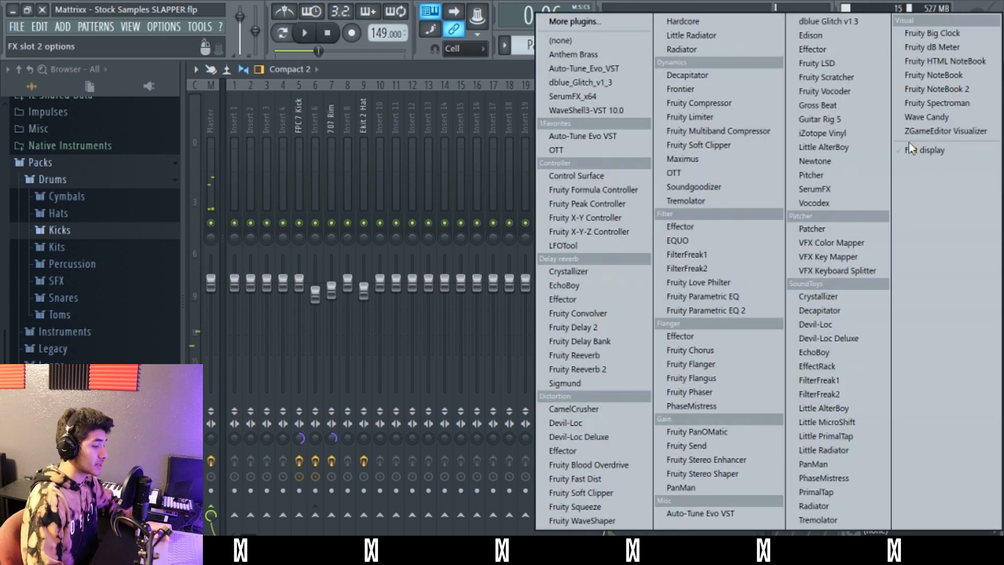
left_click(590, 327)
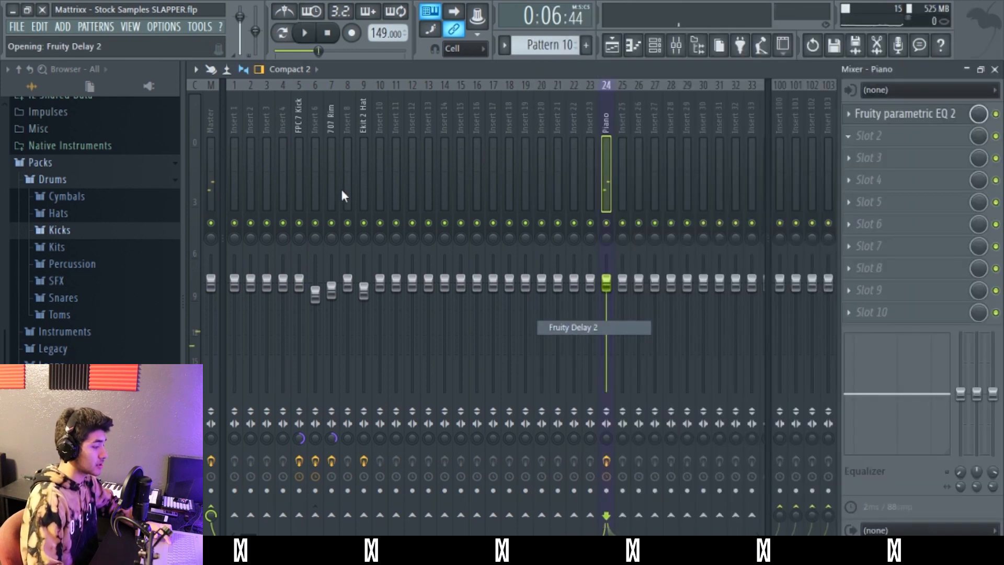
key("space")
left_click_drag(314, 76, 477, 172)
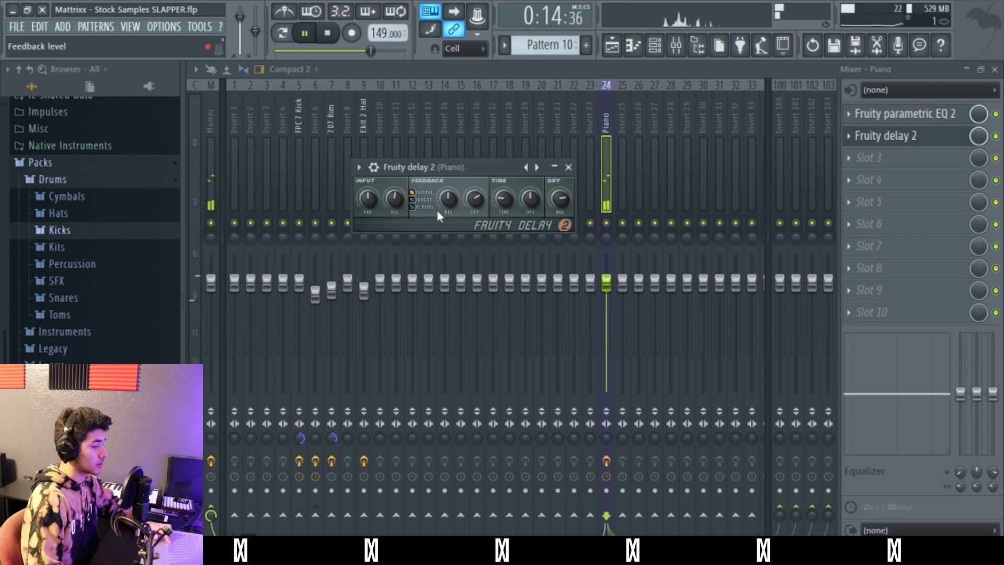
Switch the feedback mode of the Piano insert's Fruity Delay 2 to ping pong.
left_click(412, 207)
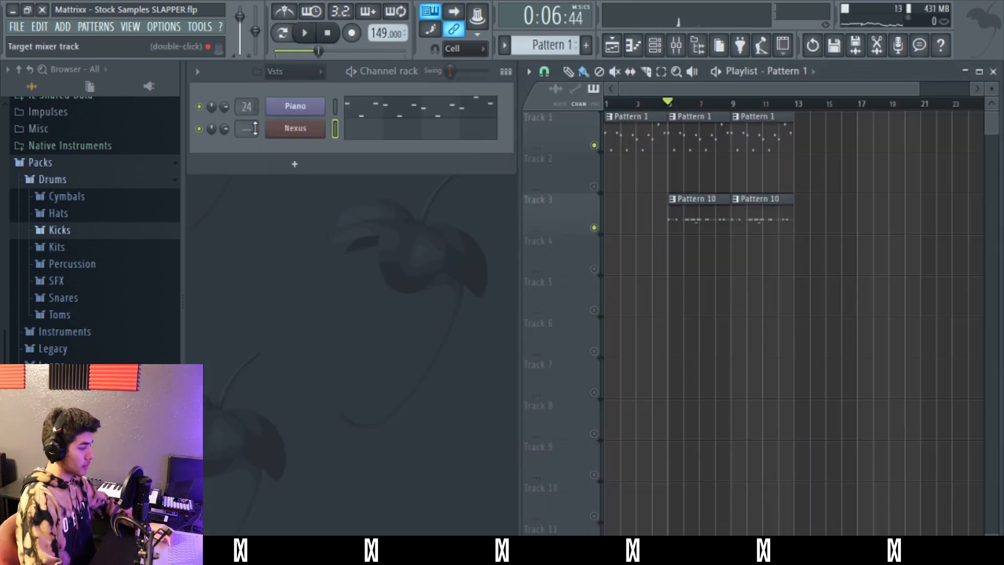
Copy the Piano channel's melody notes and paste them into the new Nexus channel.
right_click(293, 106)
left_click(448, 123)
right_click(293, 129)
left_click(456, 157)
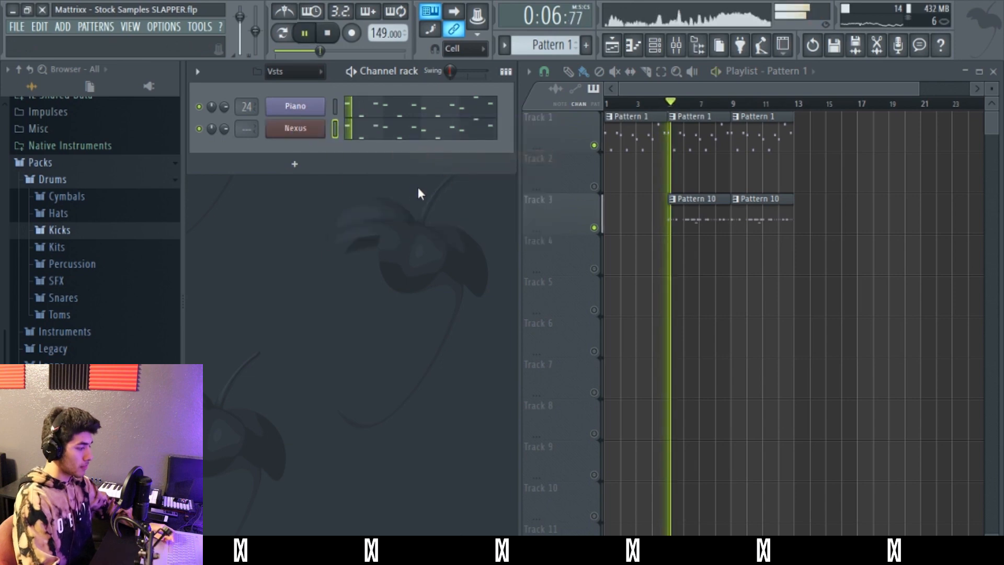
Audition Dance Organ and Dance Piccolo in the new Nexus, then keep the Classical preset Flute and Strings with delay and reverb switched off.
left_click(311, 131)
scroll(534, 228, "up", 3)
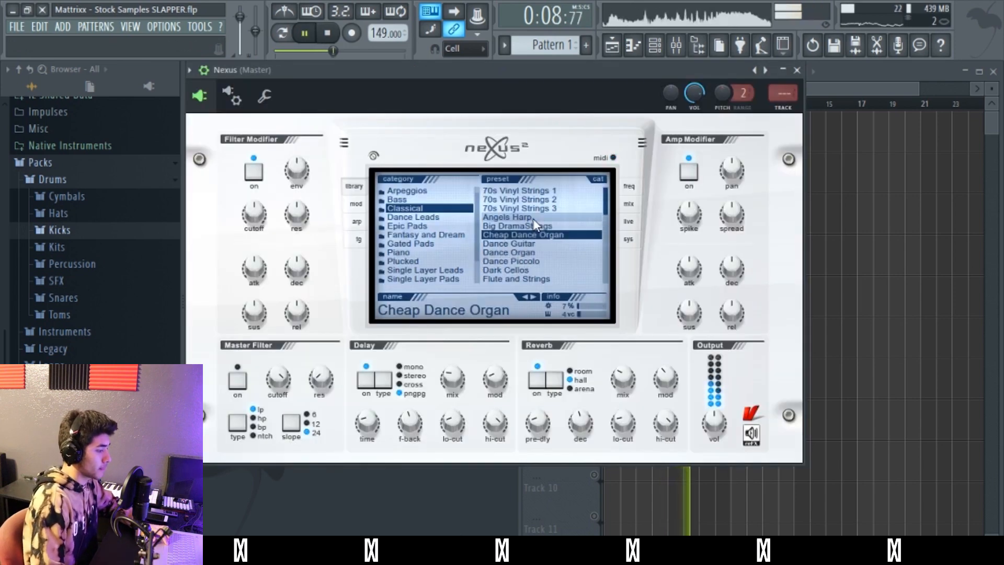
left_click(532, 252)
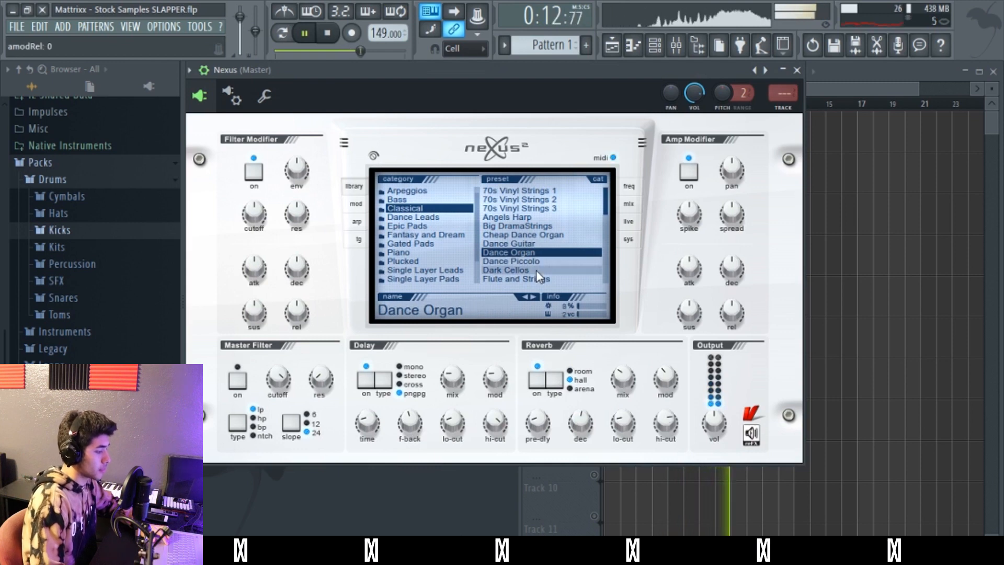
left_click(539, 264)
scroll(539, 264, "down", 3)
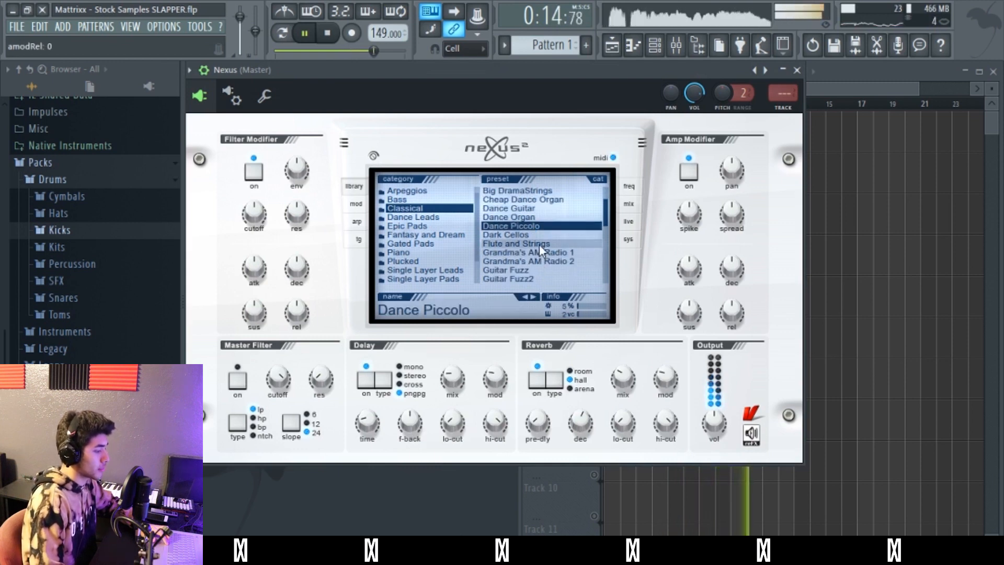
left_click(207, 70)
left_click(533, 210)
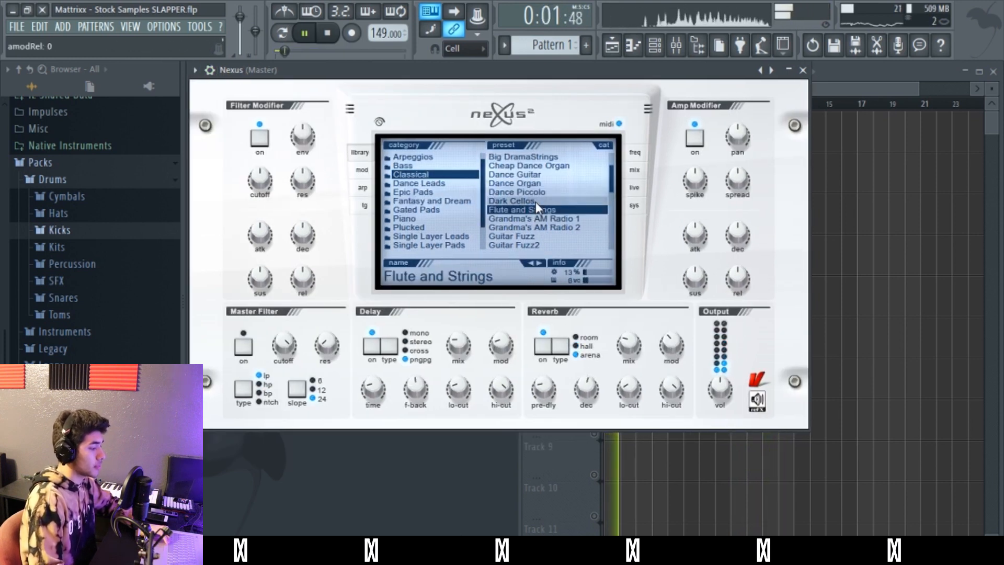
left_click(538, 191)
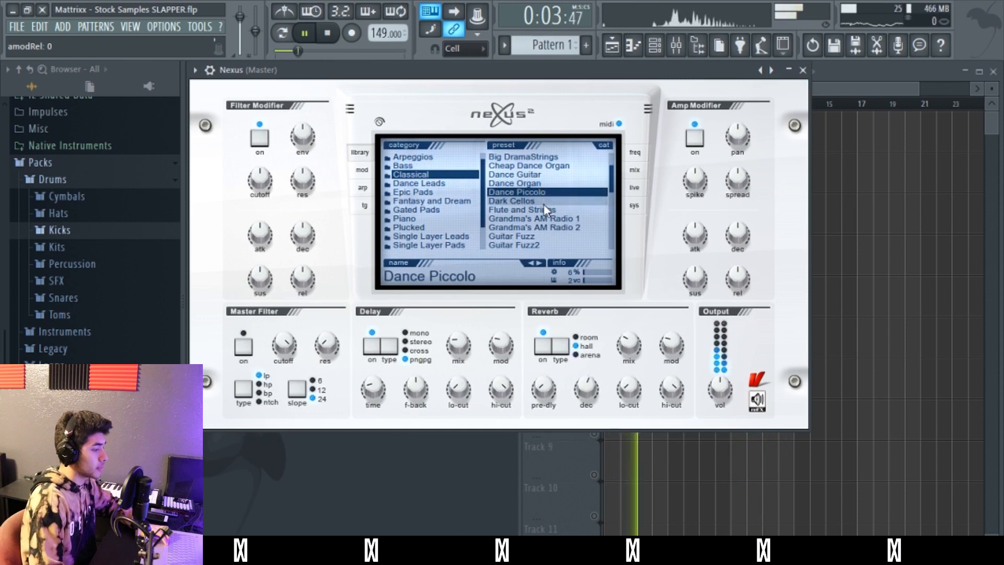
left_click(547, 209)
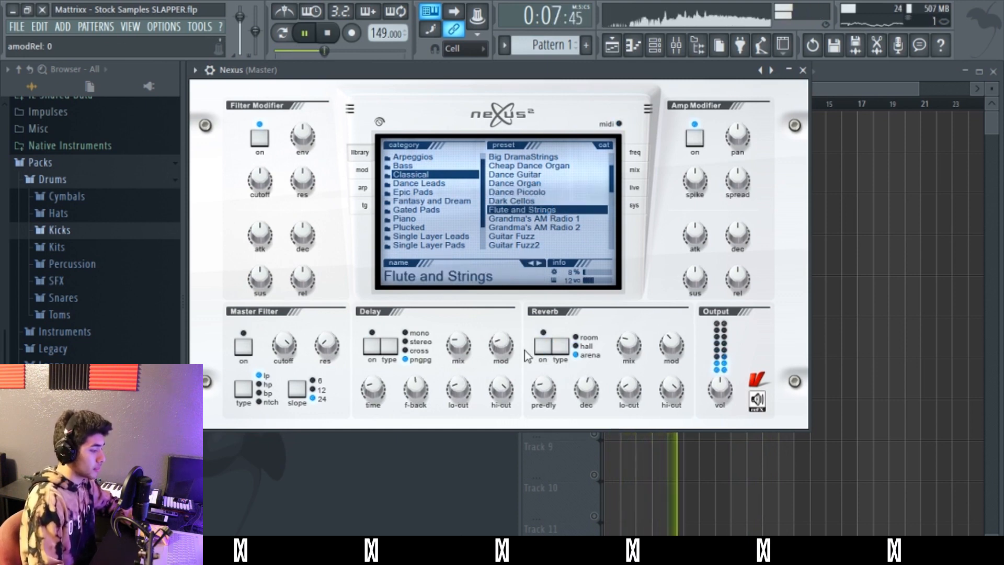
left_click(802, 69)
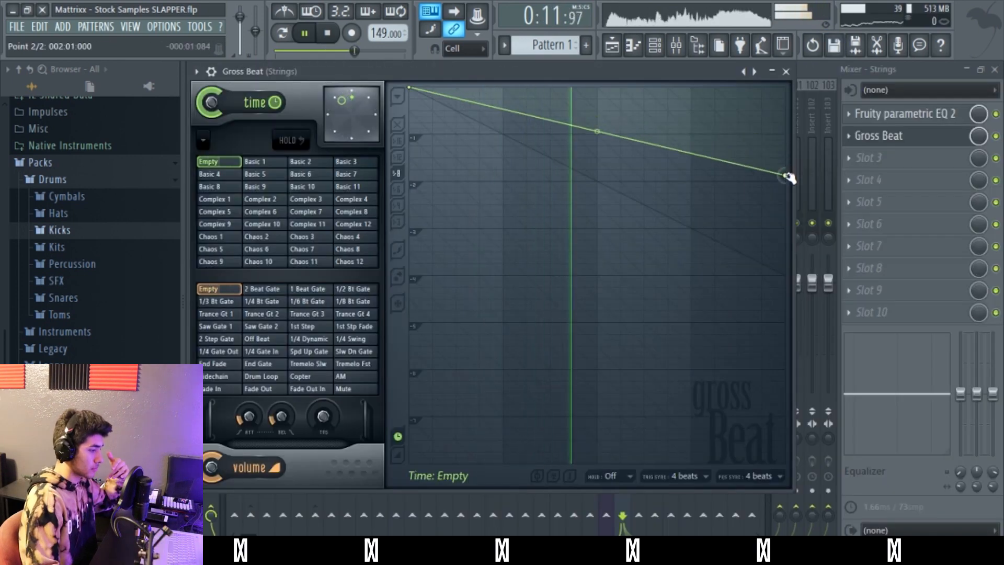
In the Strings insert's Gross Beat, set the time envelope's end point to -2 beats and try the 1/3, 1/4, 1 and 1/2 beat volume gates.
left_click_drag(795, 174, 789, 183)
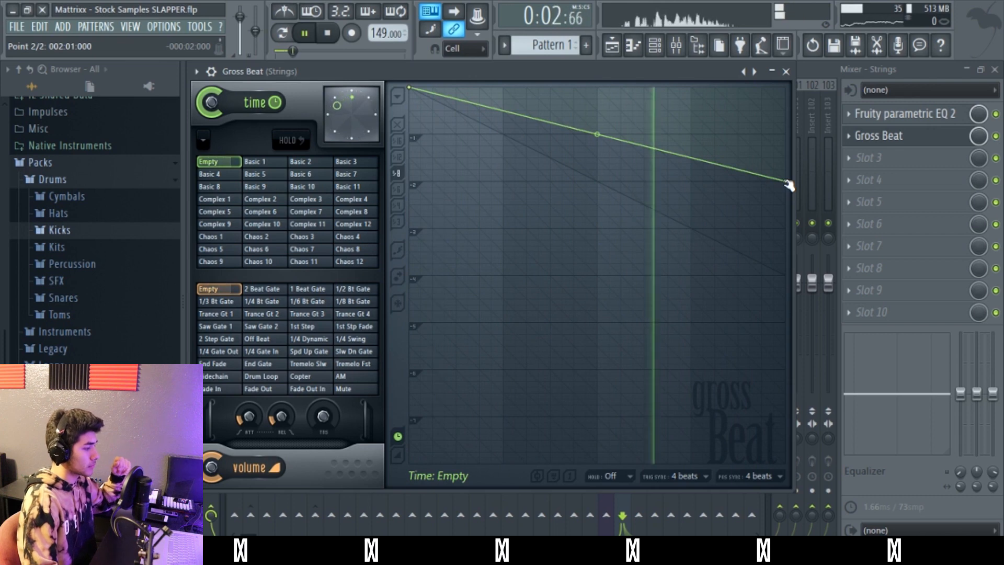
left_click(220, 301)
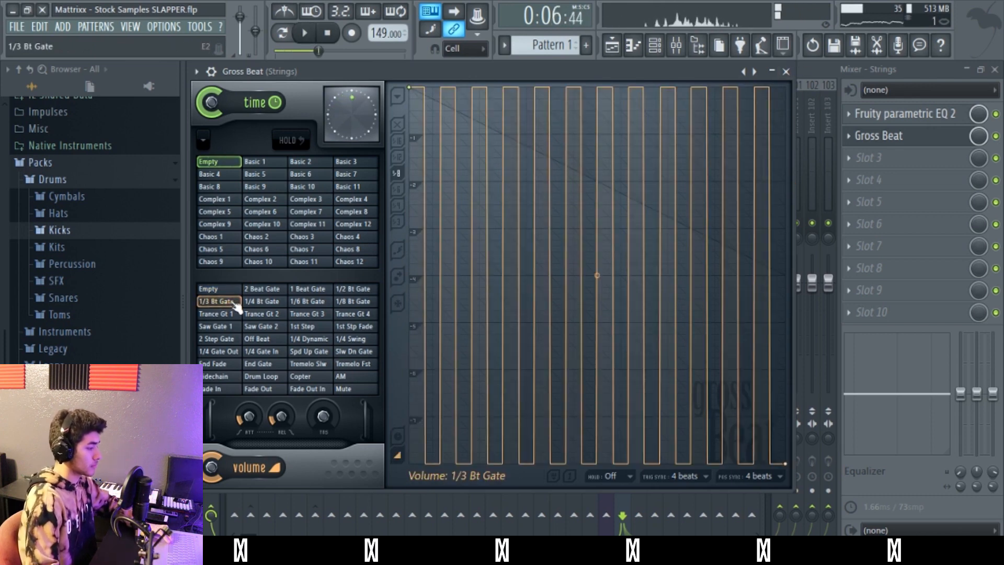
left_click(264, 301)
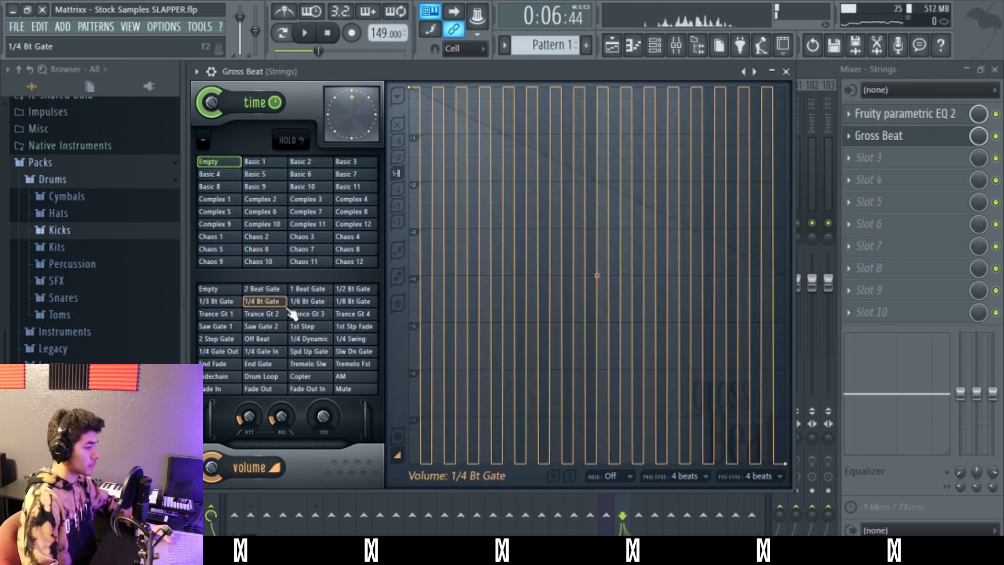
left_click(307, 289)
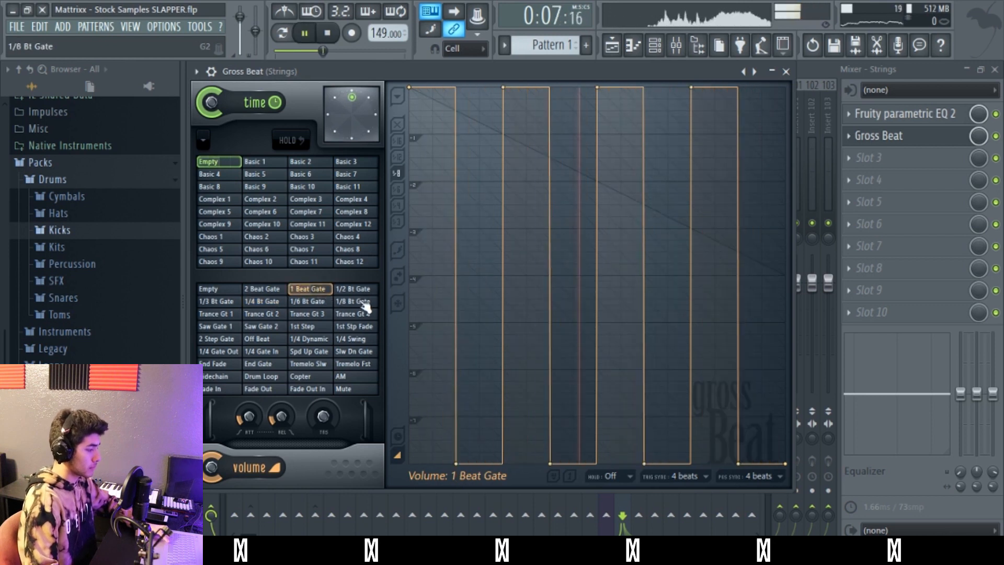
left_click(353, 289)
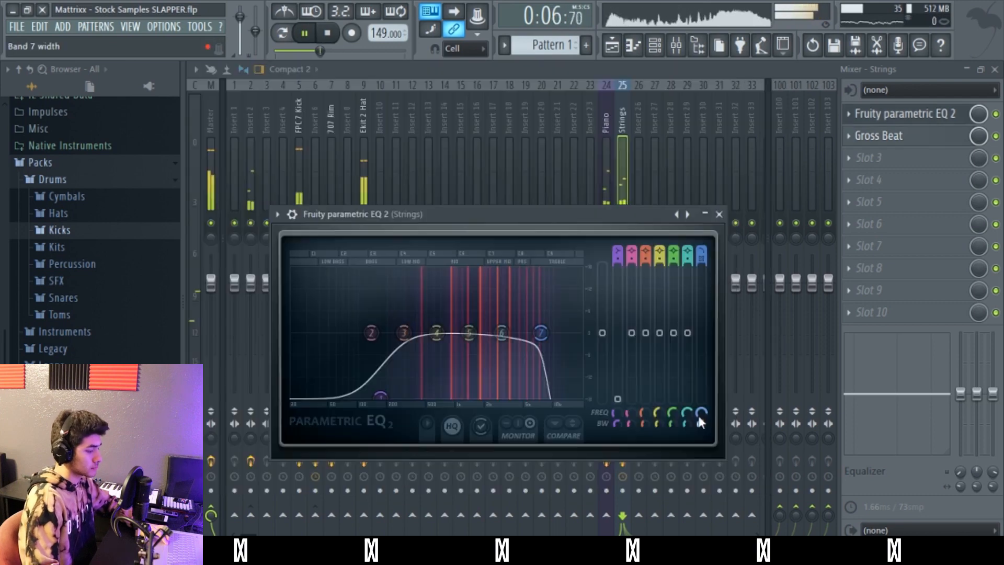
Fine-tune the width of band 7 in the Strings insert's Fruity Parametric EQ 2.
mouse_move(700, 413)
left_mouse_down()
mouse_move(700, 430)
mouse_move(701, 413)
left_mouse_up()
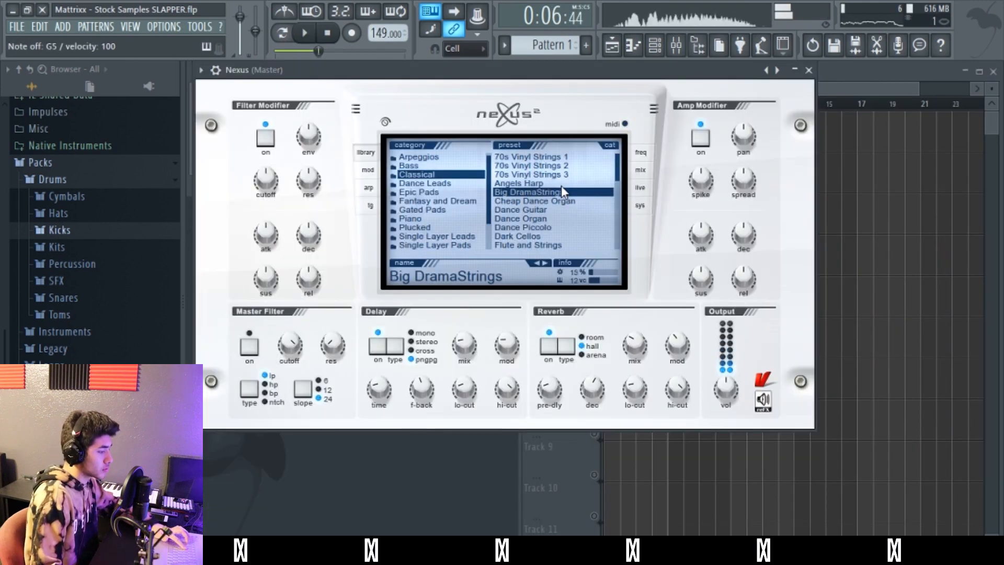
Finish choosing a preset in the third channel's Nexus, copy the Strings notes into that channel and play the layered melody.
key("Up")
left_click(808, 70)
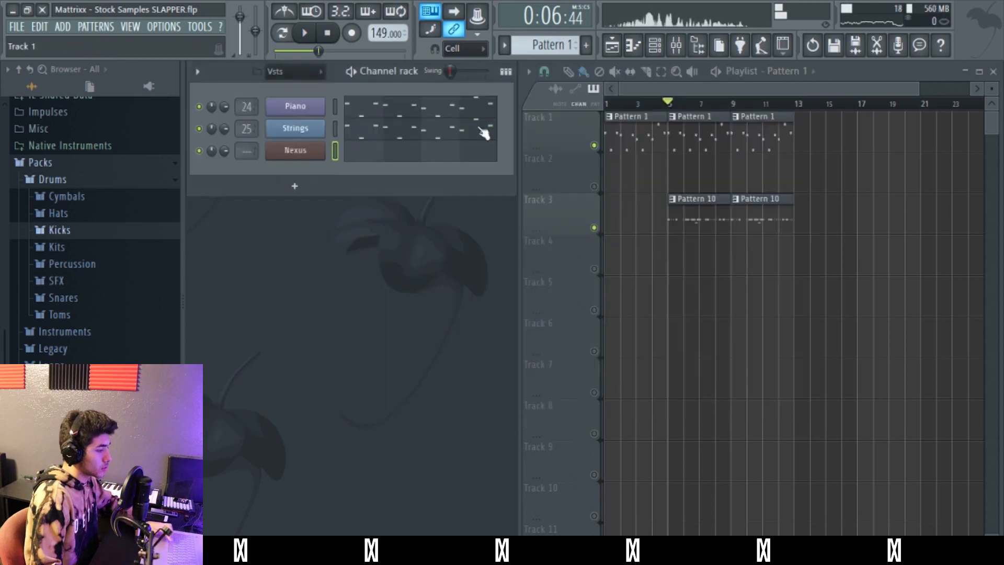
right_click(295, 134)
left_click(463, 149)
right_click(294, 147)
left_click(470, 179)
key("space")
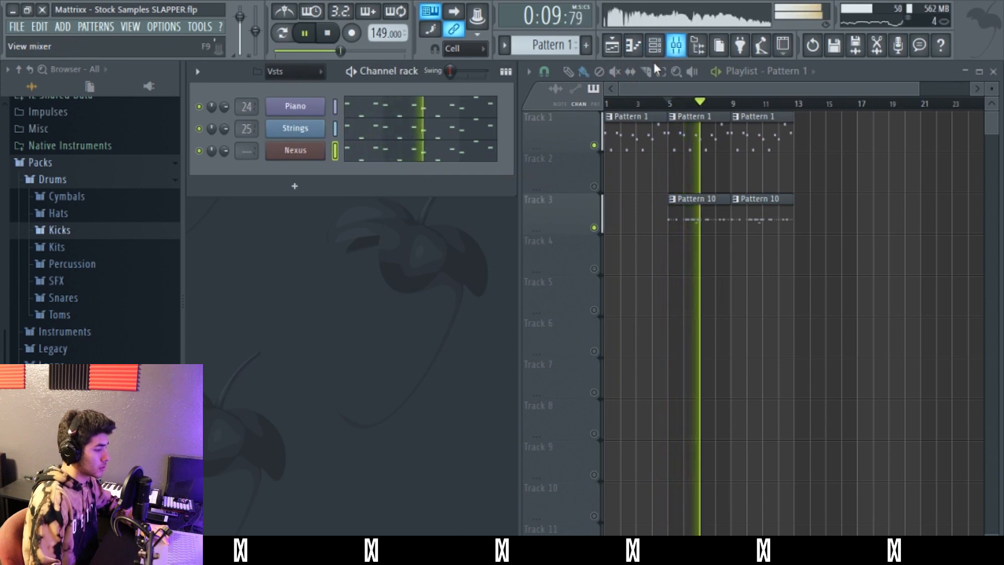
Load Gross Beat in slot 1 of the Arp mixer insert and raise its time envelope's end point to the -2 beat level.
left_click(676, 46)
left_click(889, 114)
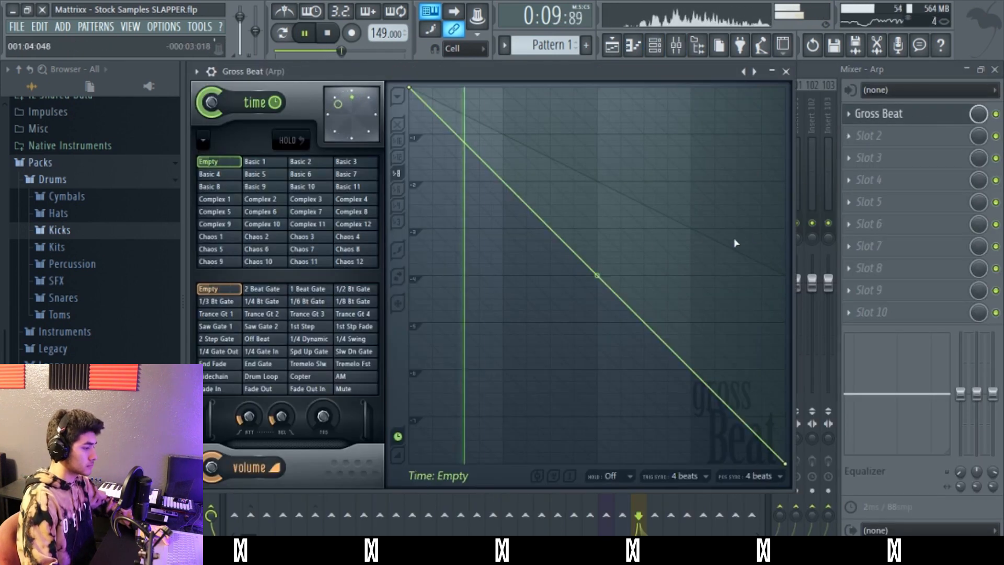
left_click_drag(785, 463, 807, 181)
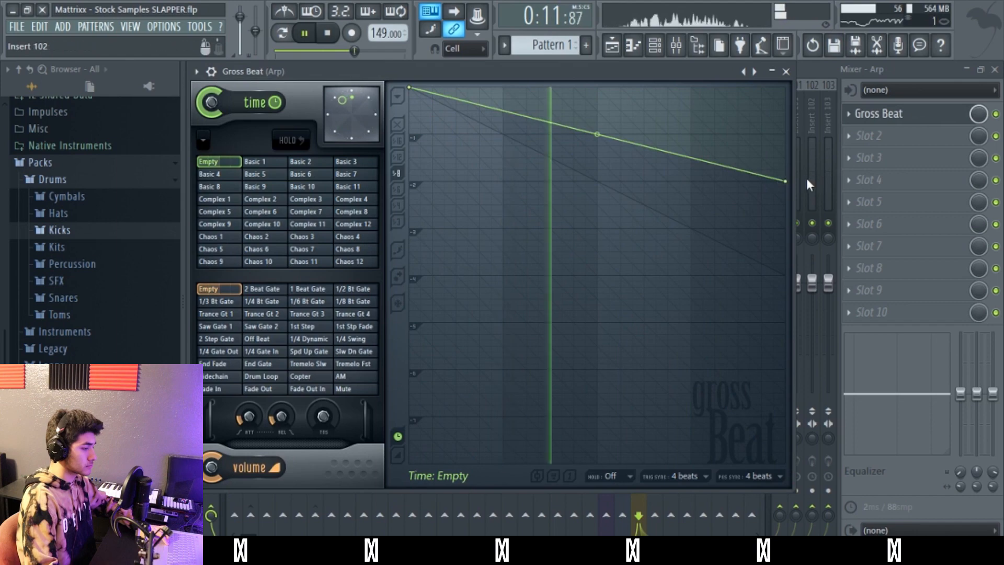
left_click(785, 72)
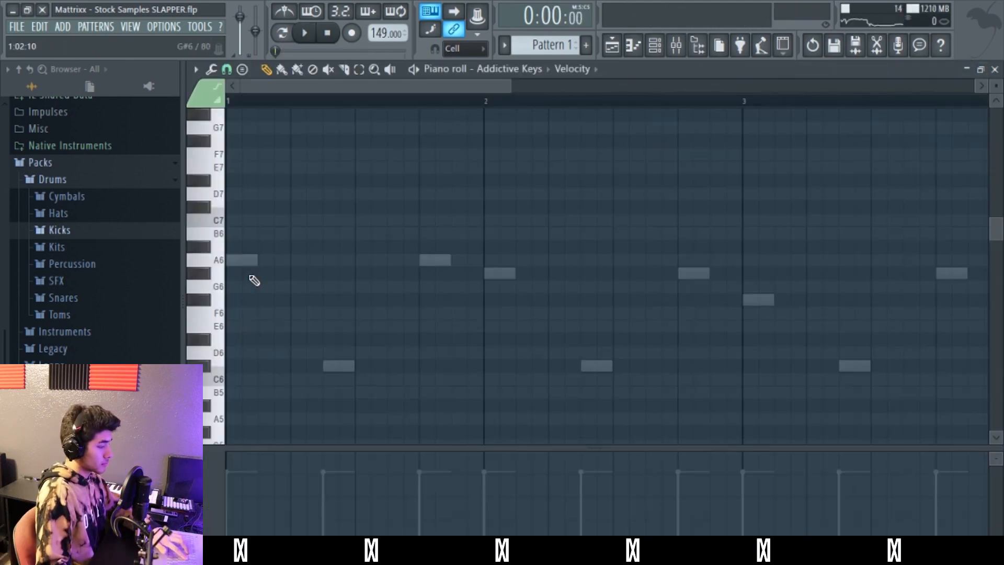
Try out chord notes for Addictive Keys in the piano roll against the ghost notes of the melody.
key("comma")
key("b")
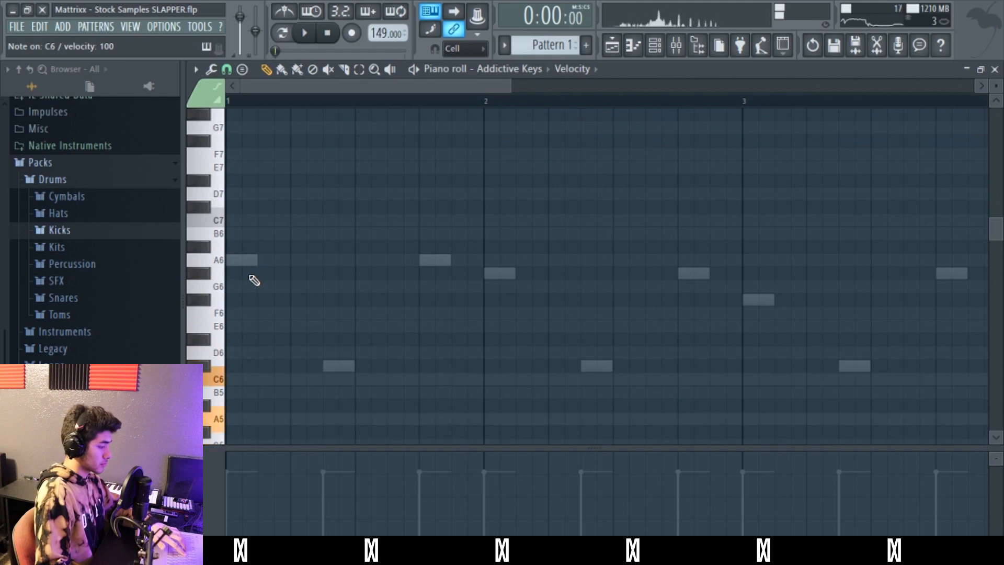
scroll(259, 317, "down", 1)
key("space")
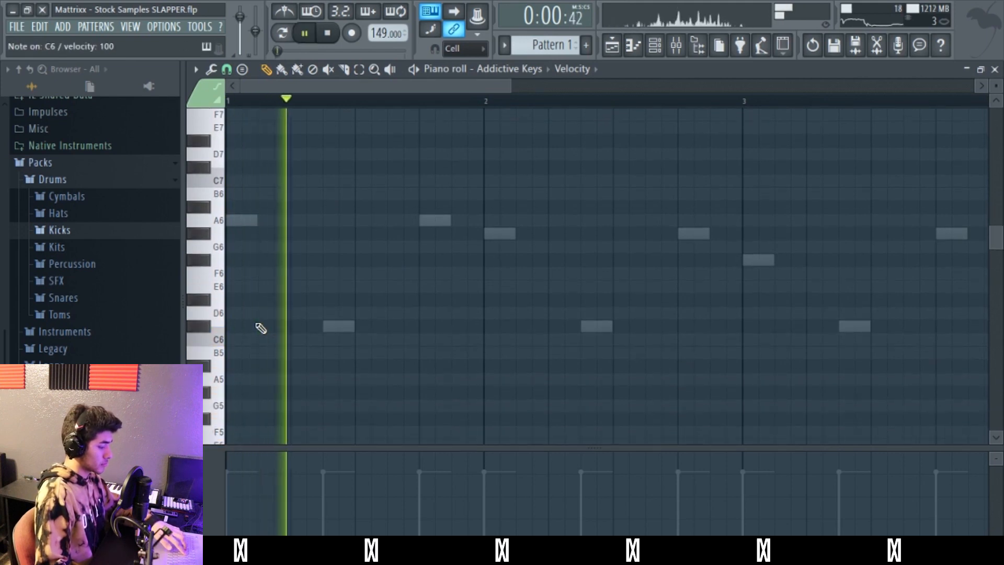
key("space")
key("m")
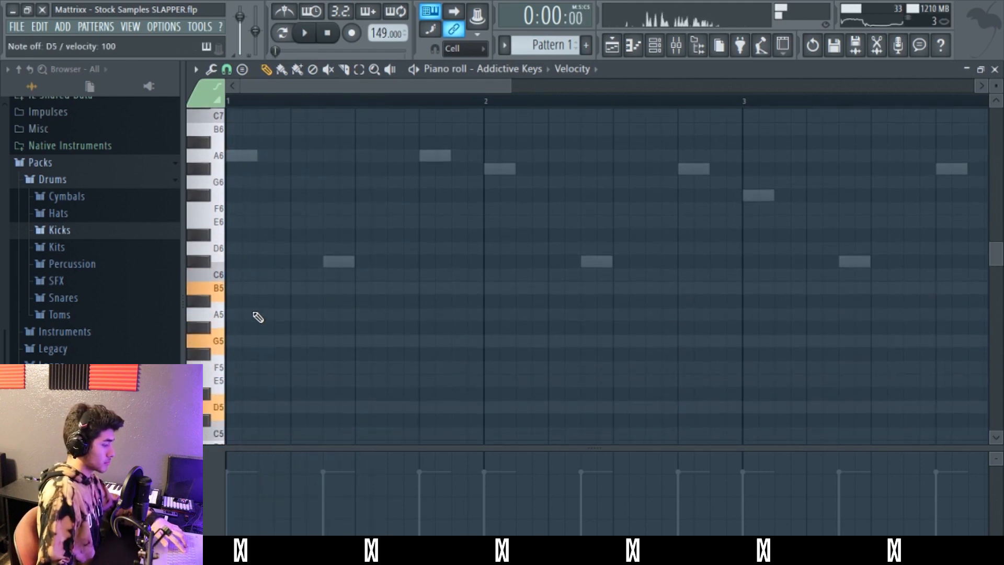
key("y")
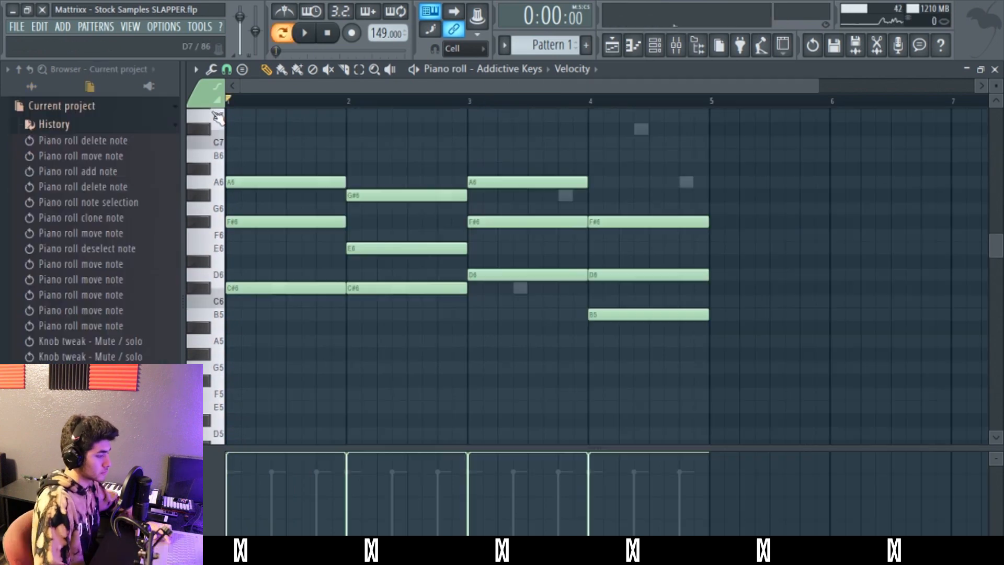
Play the Addictive Keys chords, add Fruity Parametric EQ 2 in slot 1 of their mixer insert and pull band 1 down towards the mids.
key("space")
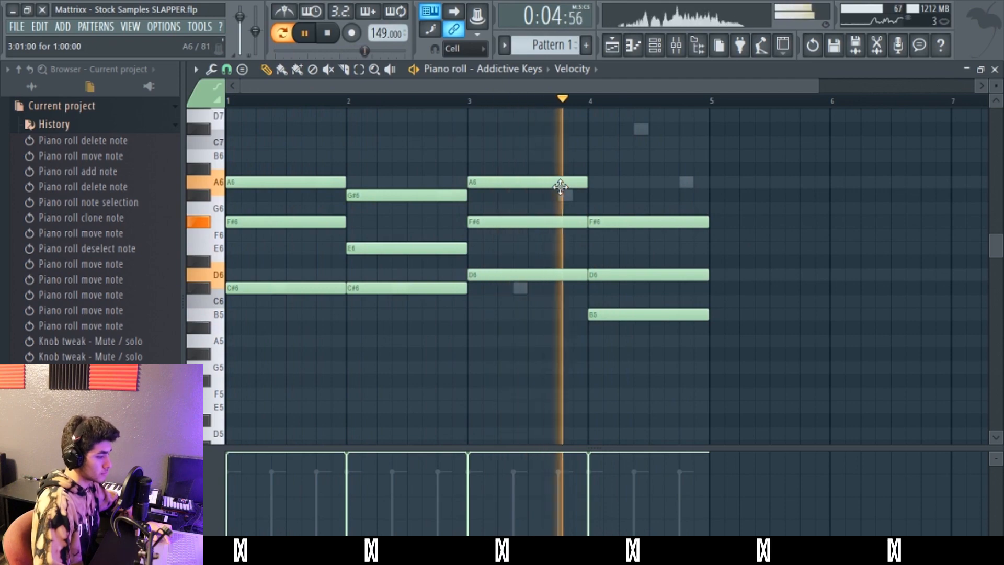
key("F9")
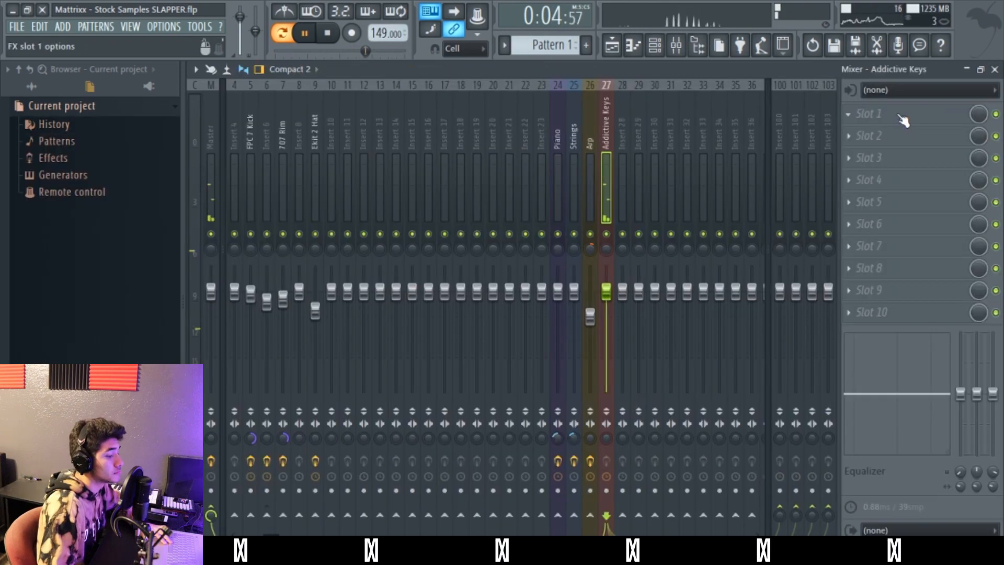
left_click(903, 120)
left_click(729, 310)
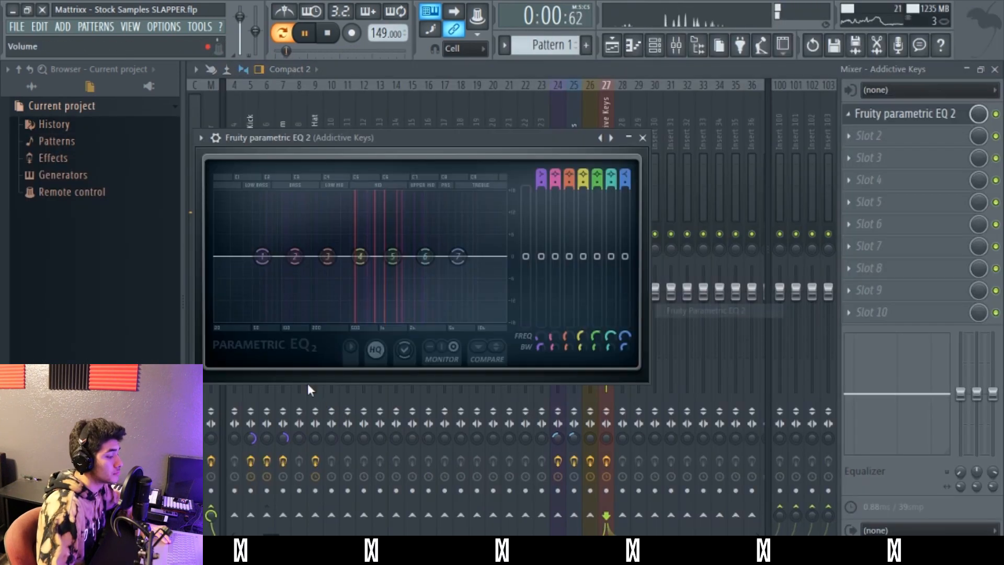
left_click_drag(259, 251, 360, 296)
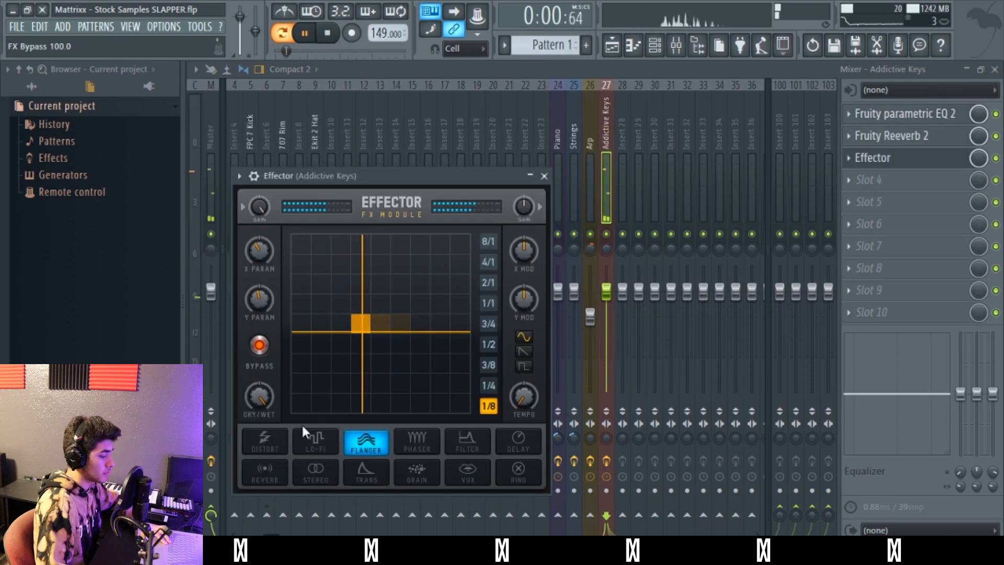
On the Addictive Keys insert, lower the Effector's flanger pad position and bring band 5 of the second parametric EQ down to about 0 dB.
left_click_drag(360, 325, 356, 377)
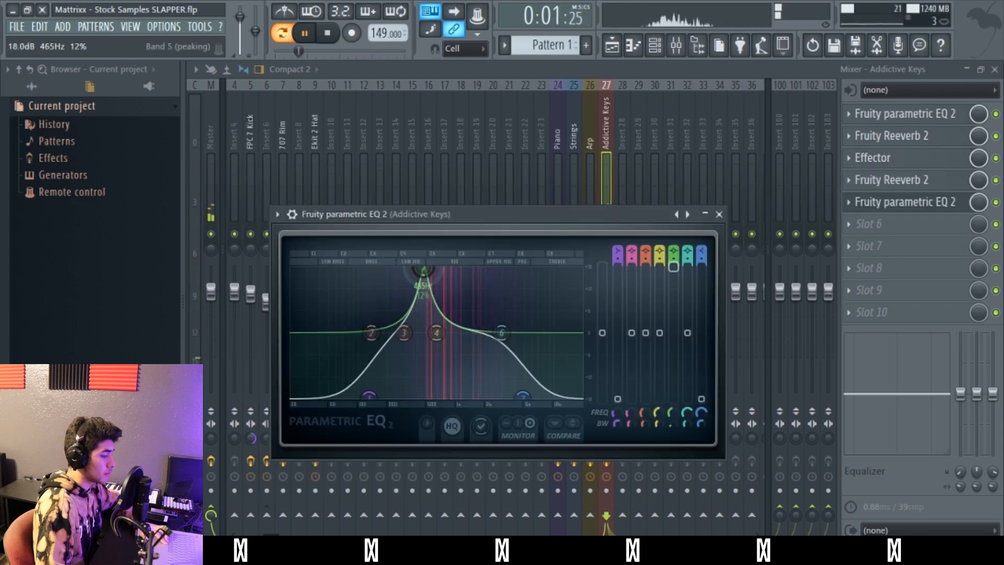
left_click_drag(417, 270, 425, 333)
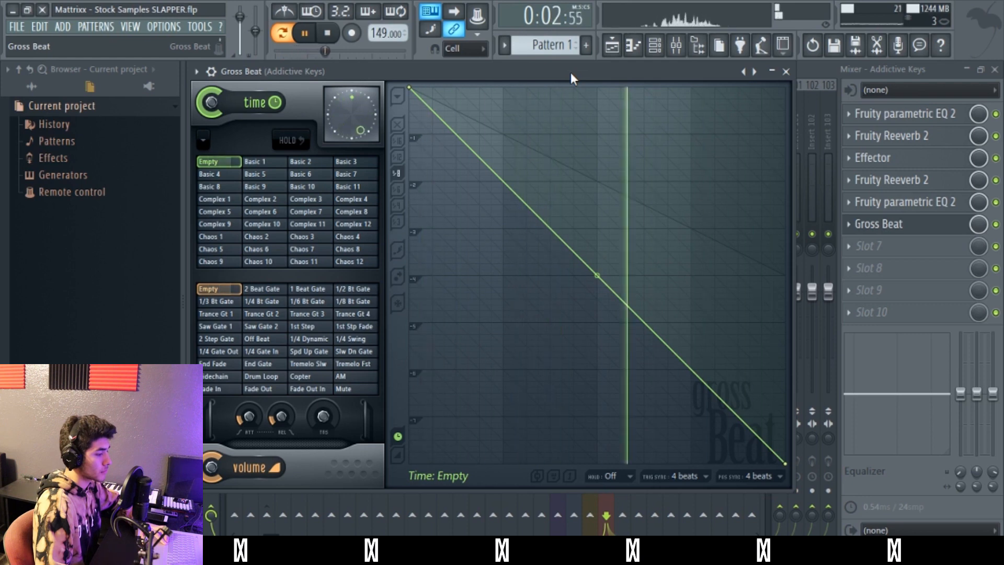
Raise the time envelope's end point to the -2 beat level in the Addictive Keys insert's Gross Beat.
left_click_drag(785, 463, 785, 181)
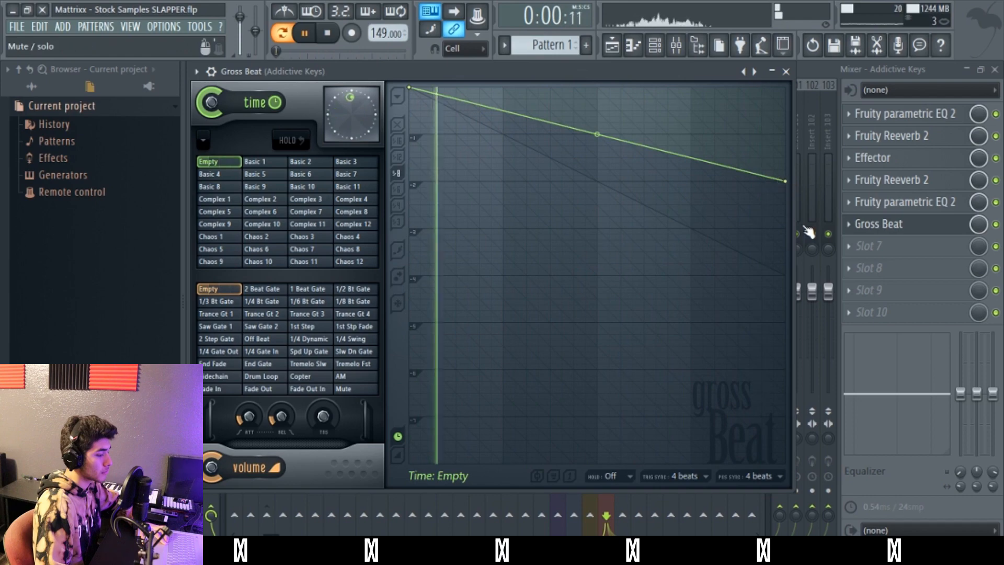
left_click(767, 92)
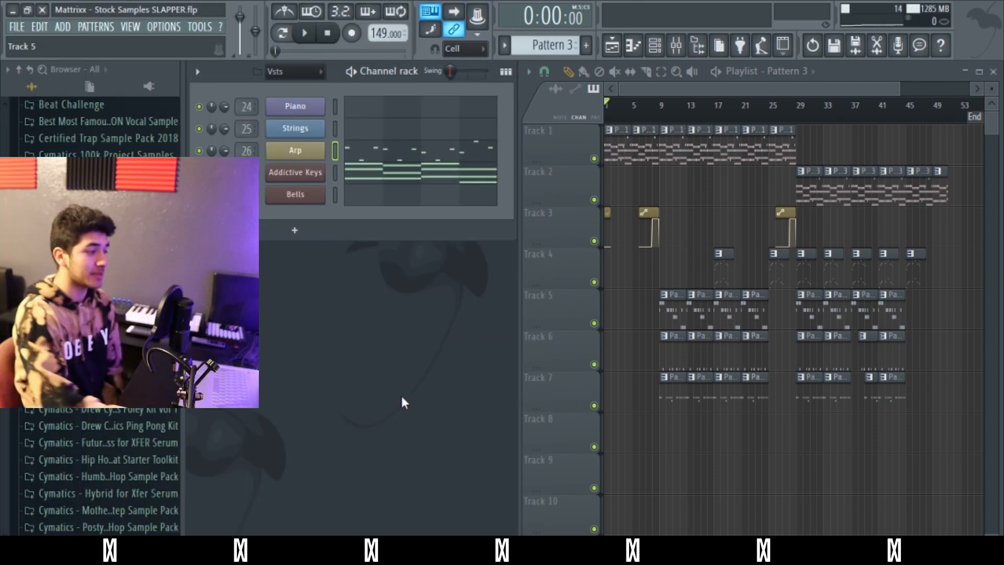
Examine the mixer inserts and their levels for the full arrangement, close the mixer and stop the playlist playback.
left_click(676, 45)
scroll(669, 163, "down", 5)
scroll(669, 162, "up", 5)
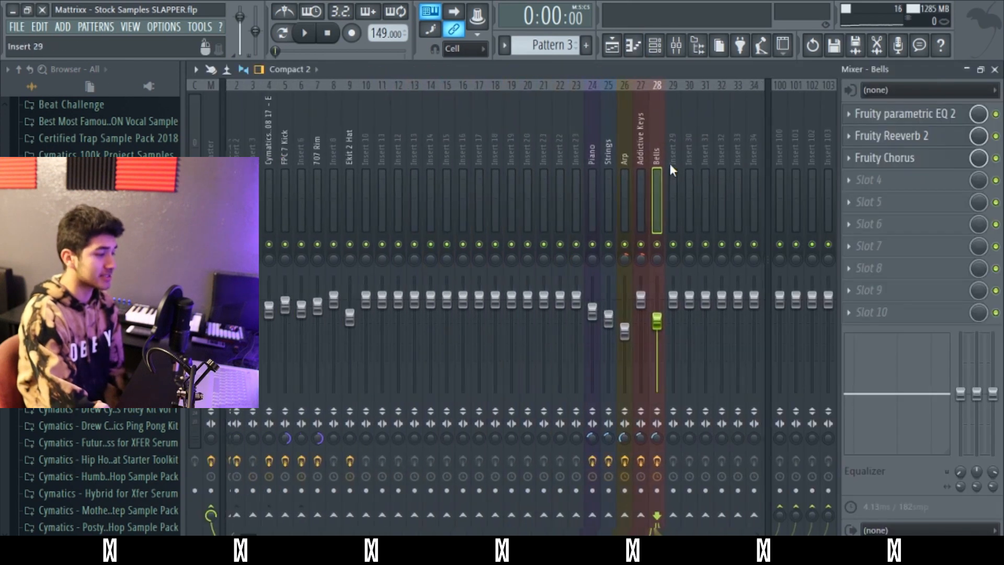
left_click(992, 70)
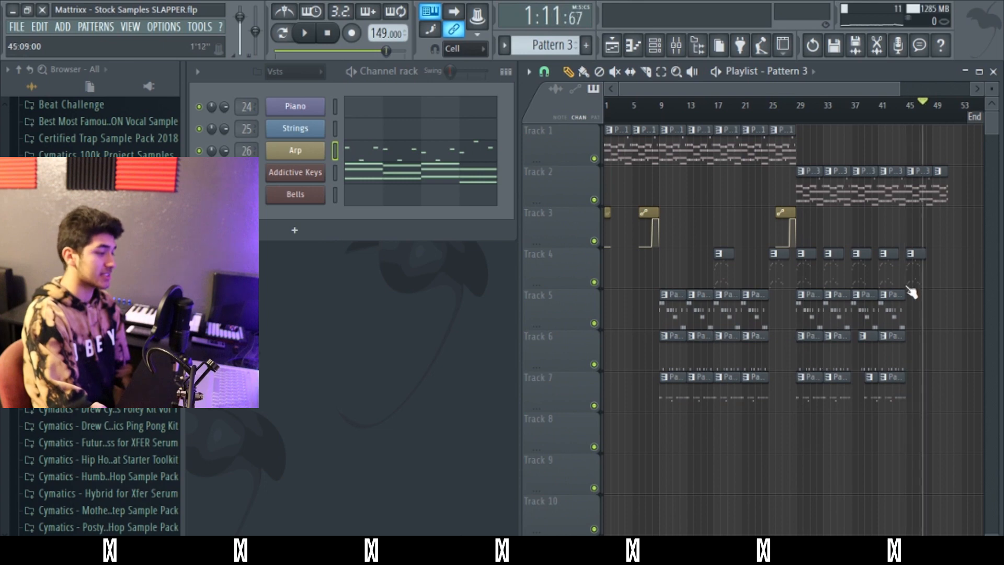
key("space")
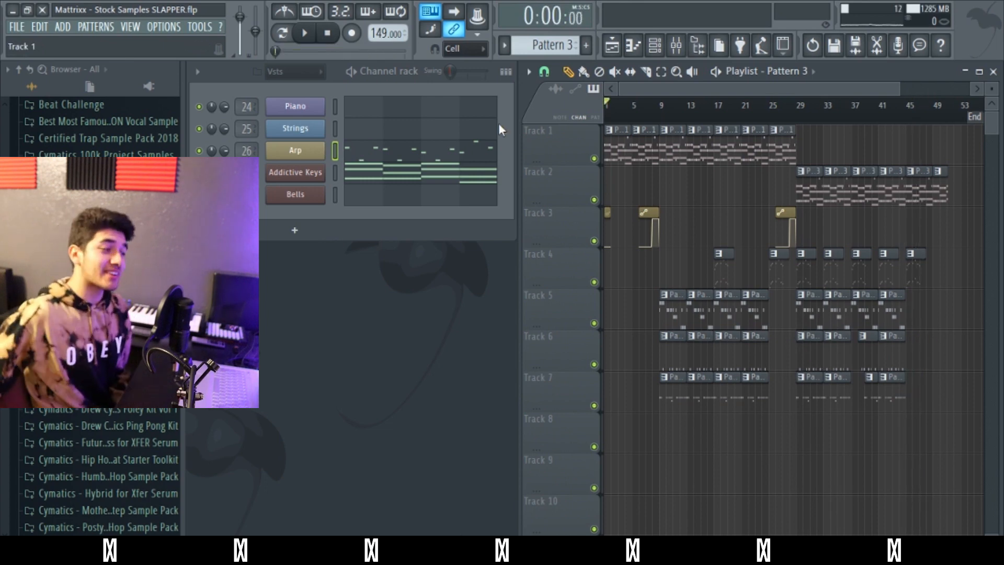
key("F9")
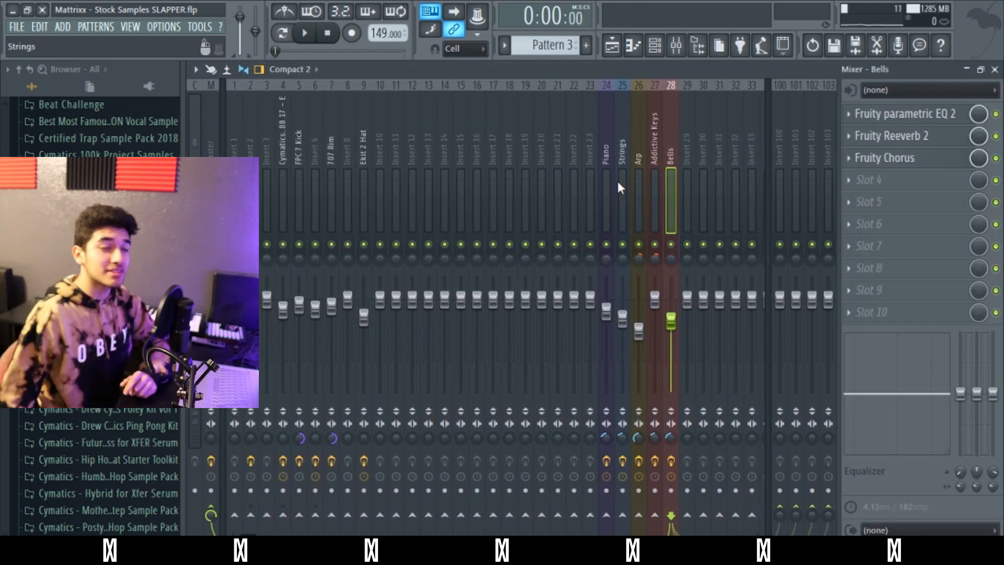
key("F9")
scroll(695, 210, "up", 3)
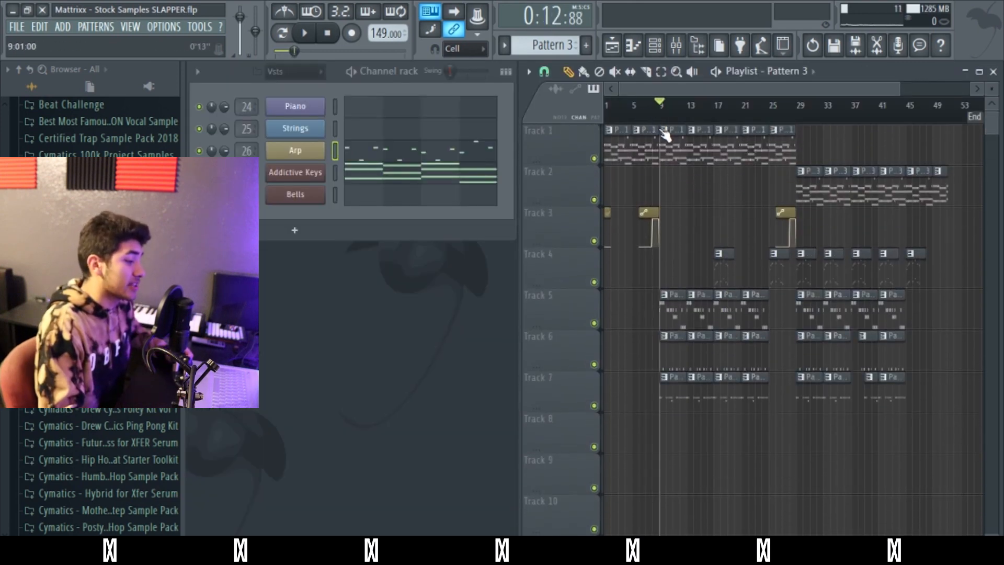
mouse_move(664, 133)
left_mouse_down()
mouse_move(665, 164)
mouse_move(650, 171)
left_mouse_up()
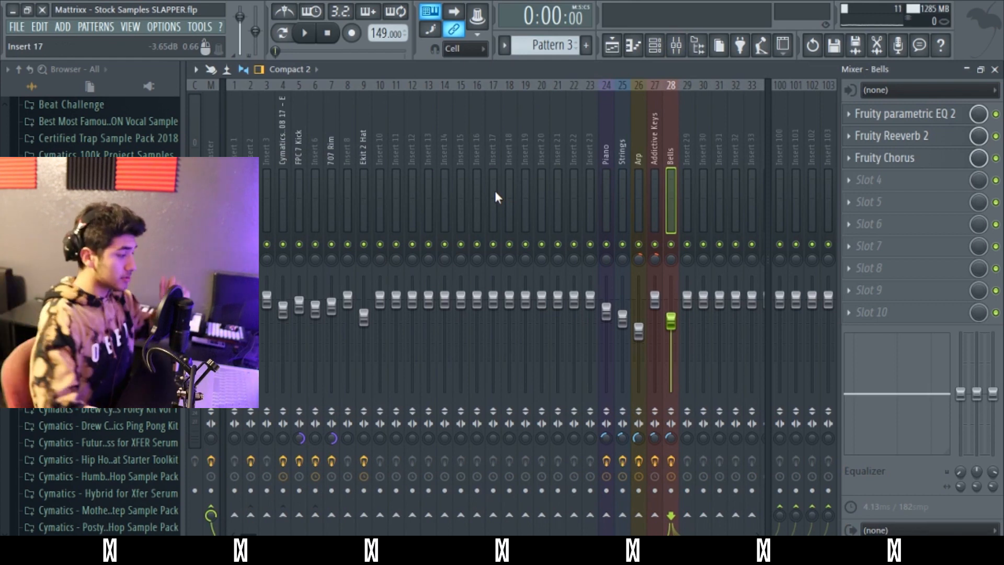
Solo the Addictive Keys insert, play Pattern 3 while checking the mixer, and stop the playback.
left_click(657, 169)
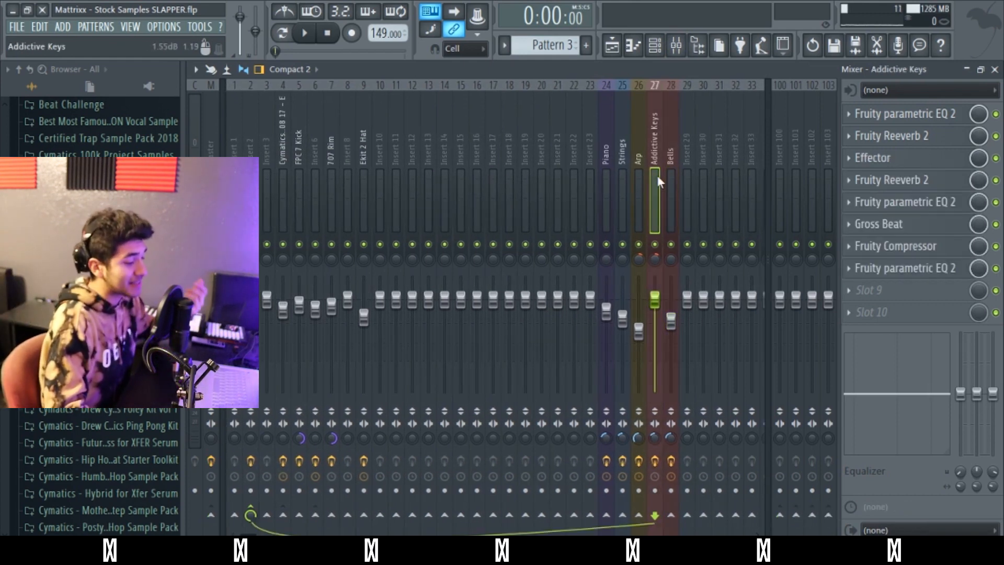
key("alt+s")
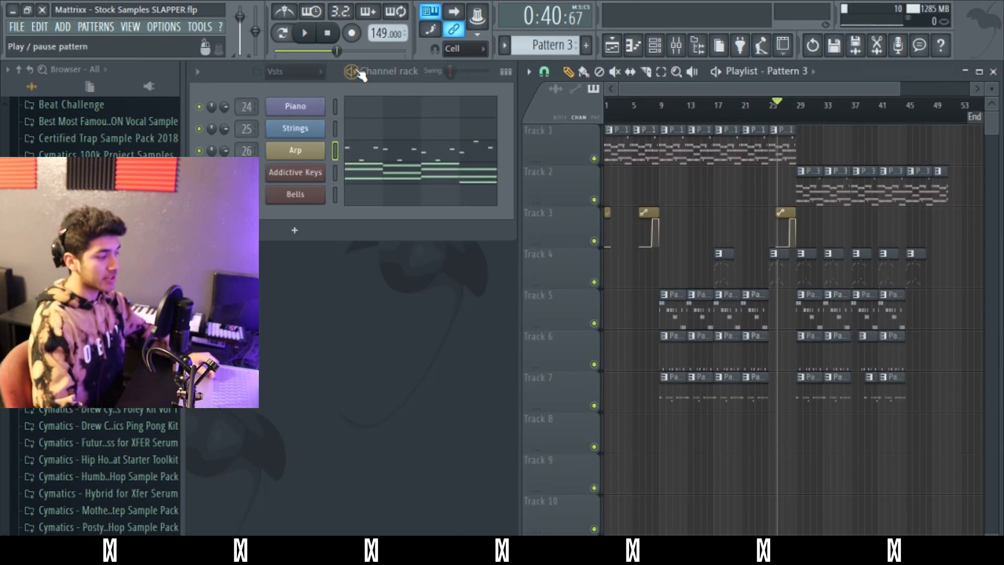
key("space")
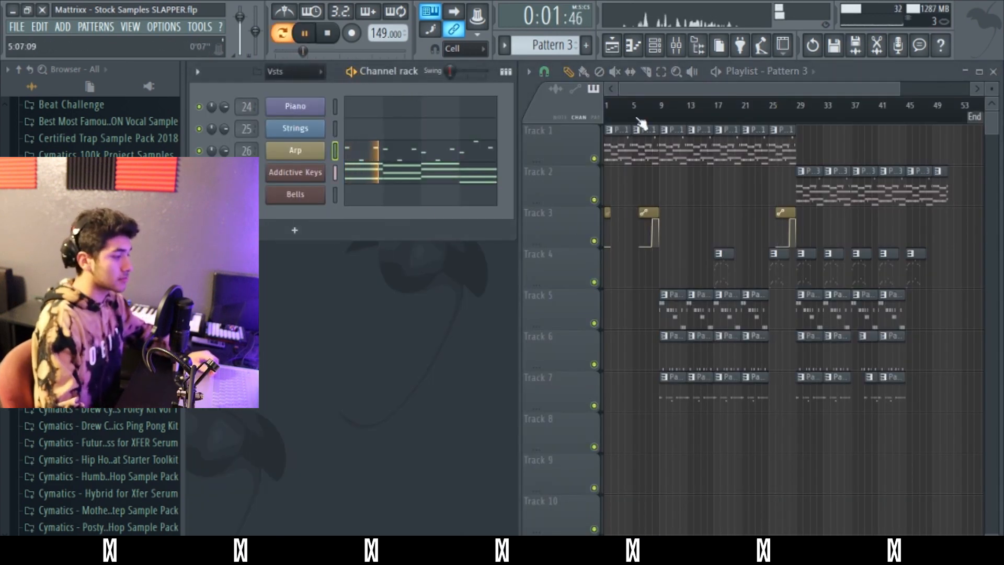
left_click(675, 51)
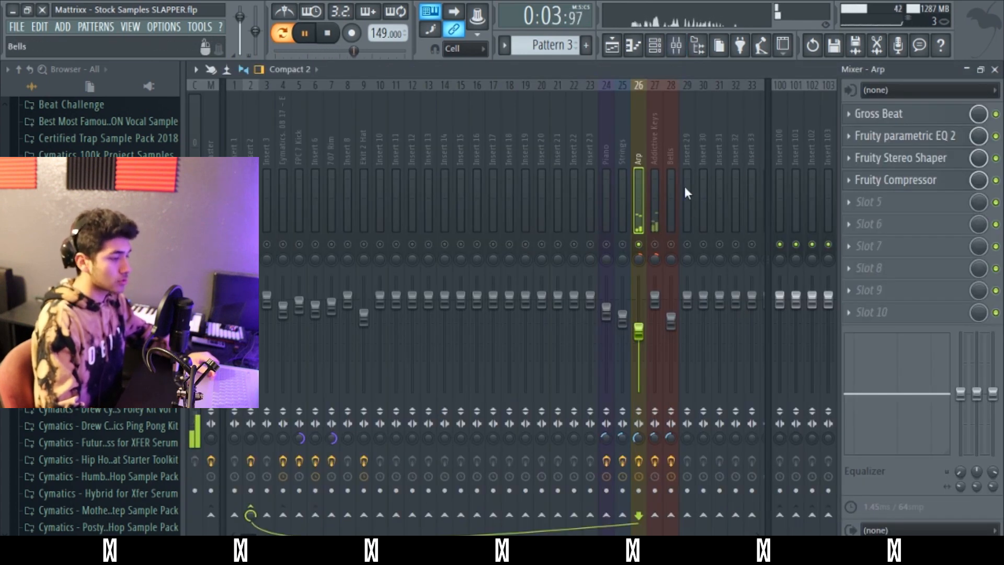
left_click(993, 70)
key("space")
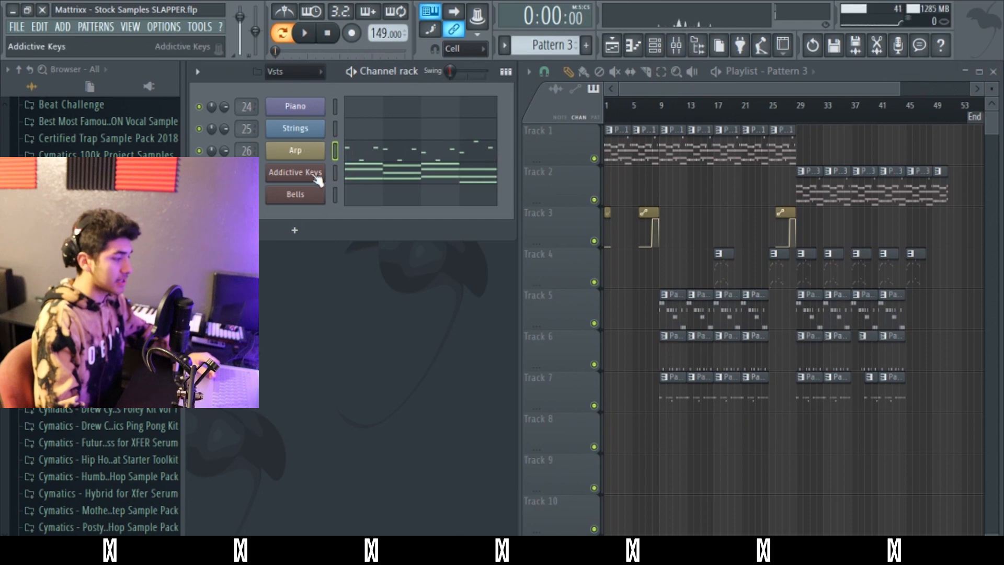
On the Addictive Keys mixer insert, move the slot 5 Fruity Parametric EQ 2 down one slot, below Gross Beat.
left_click(675, 46)
left_click(659, 194)
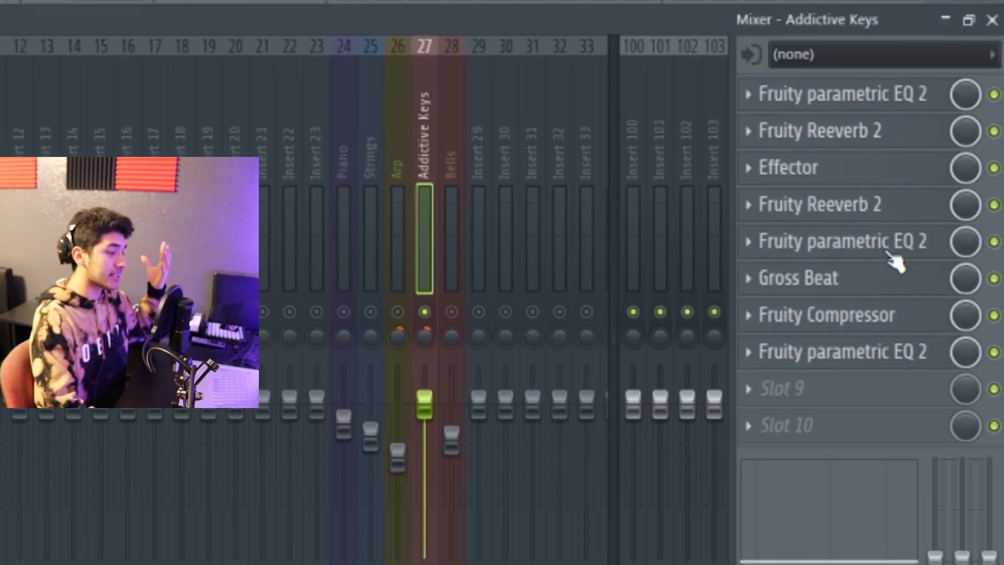
left_click_drag(889, 256, 875, 398)
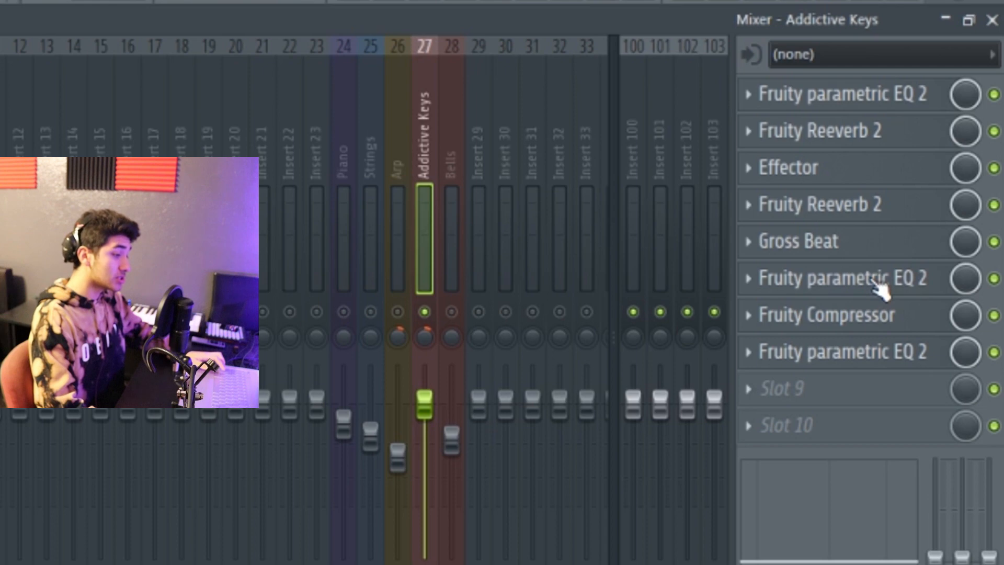
Examine the settings of the slot 6 parametric EQ, the Effector and Gross Beat on the Addictive Keys insert.
left_click(881, 287)
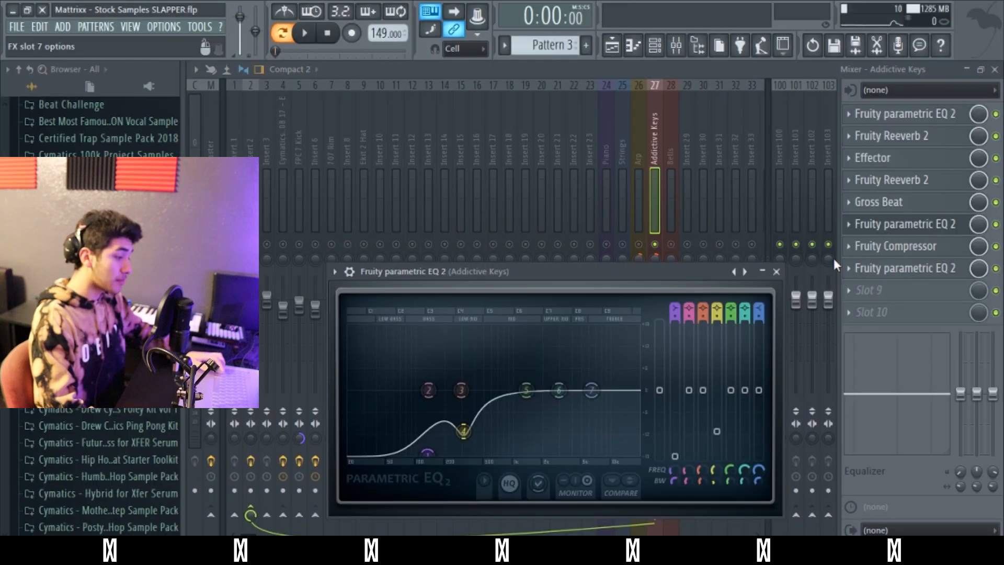
left_click(774, 271)
left_click(899, 159)
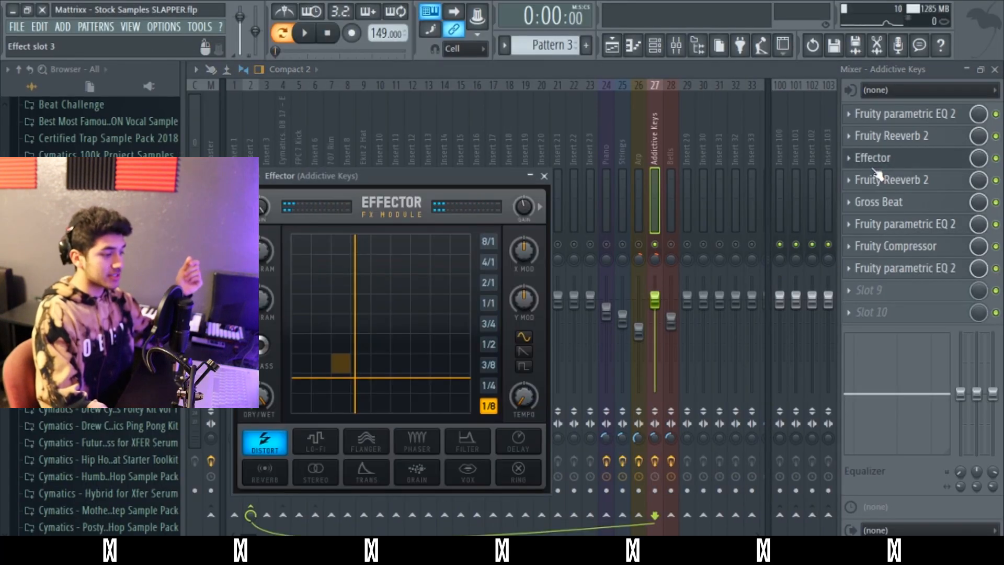
left_click(546, 178)
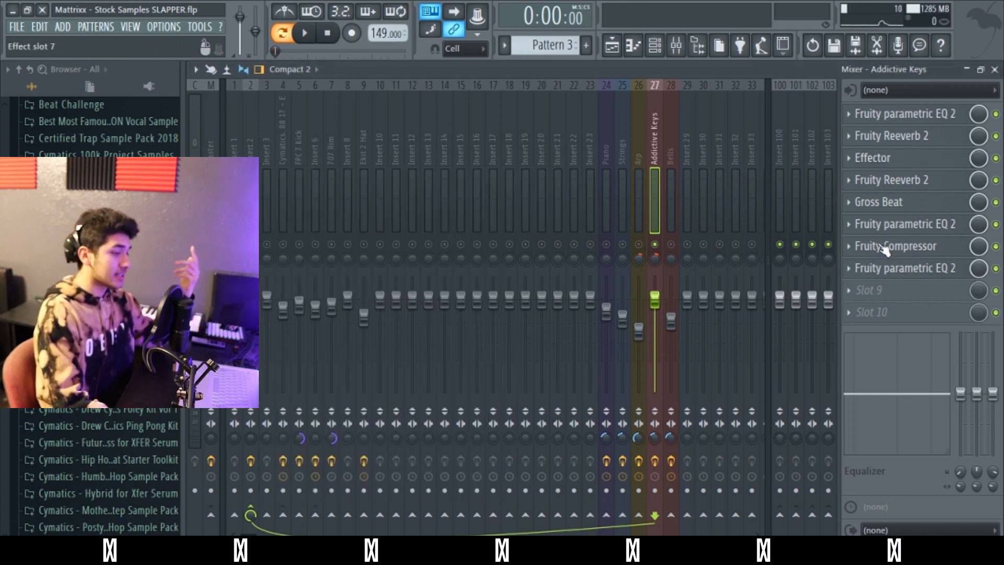
left_click(924, 208)
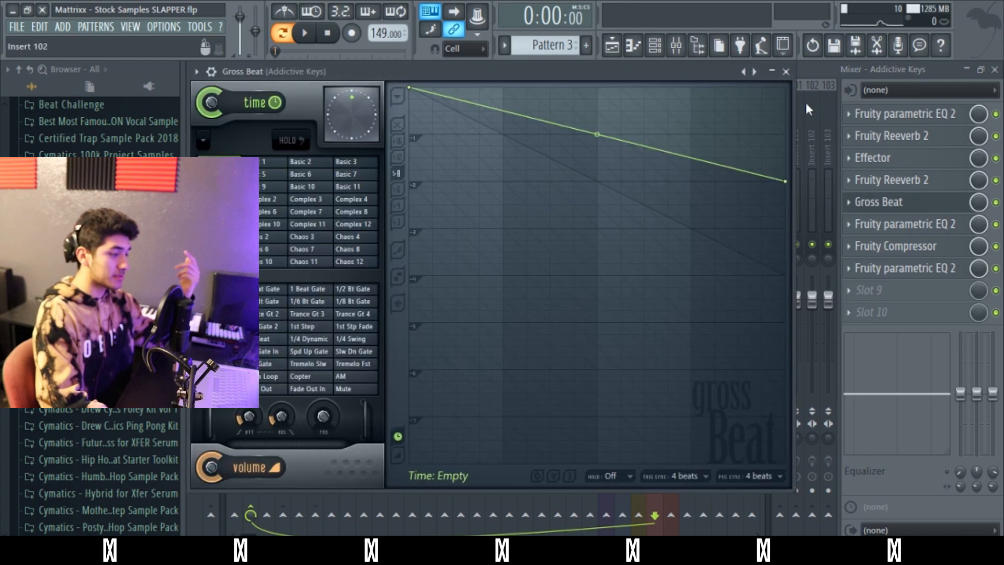
left_click(785, 71)
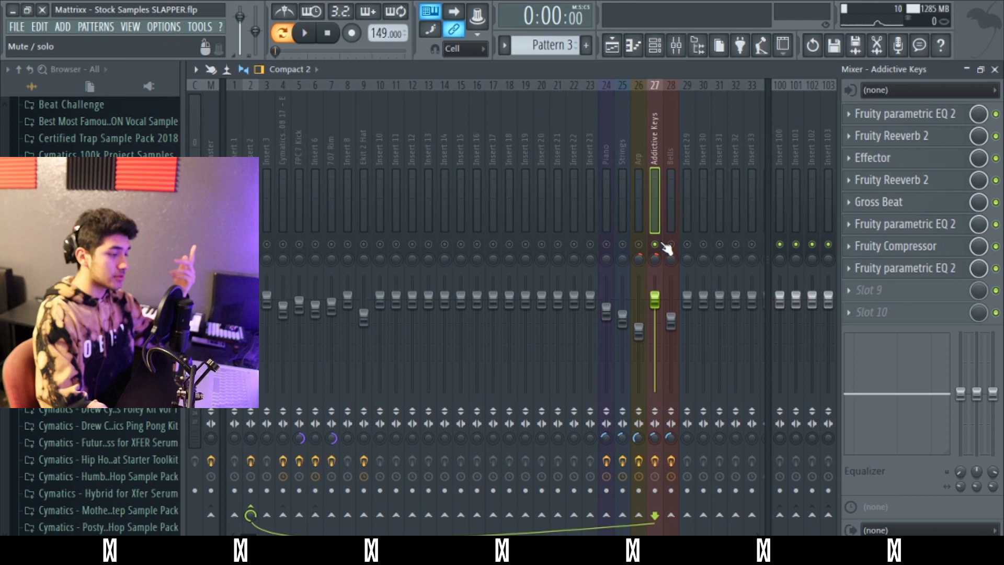
Play Pattern 3, check the Addictive Keys level in the mixer, stop the playback and close the mixer.
left_click(994, 69)
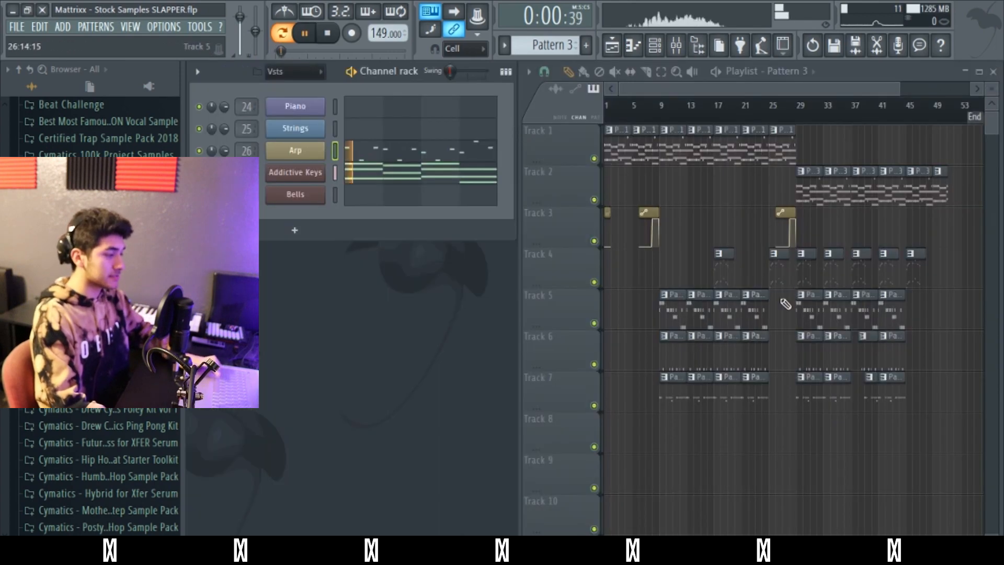
left_click(677, 47)
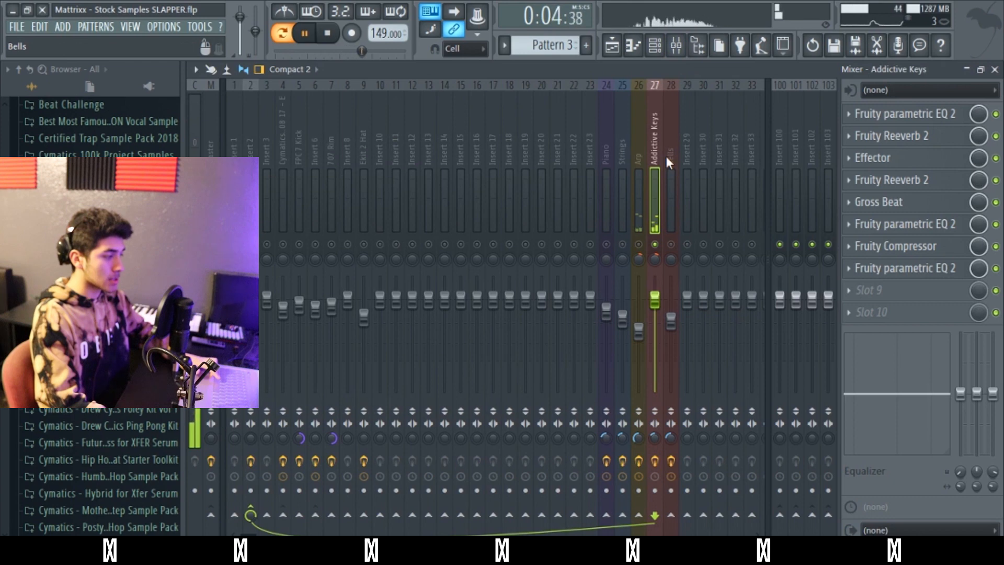
key("space")
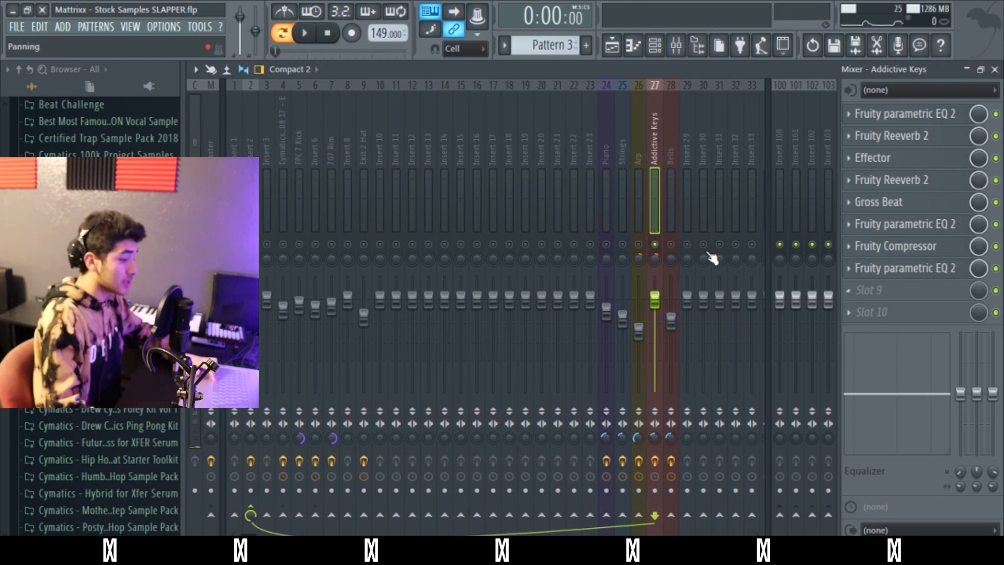
left_click(995, 70)
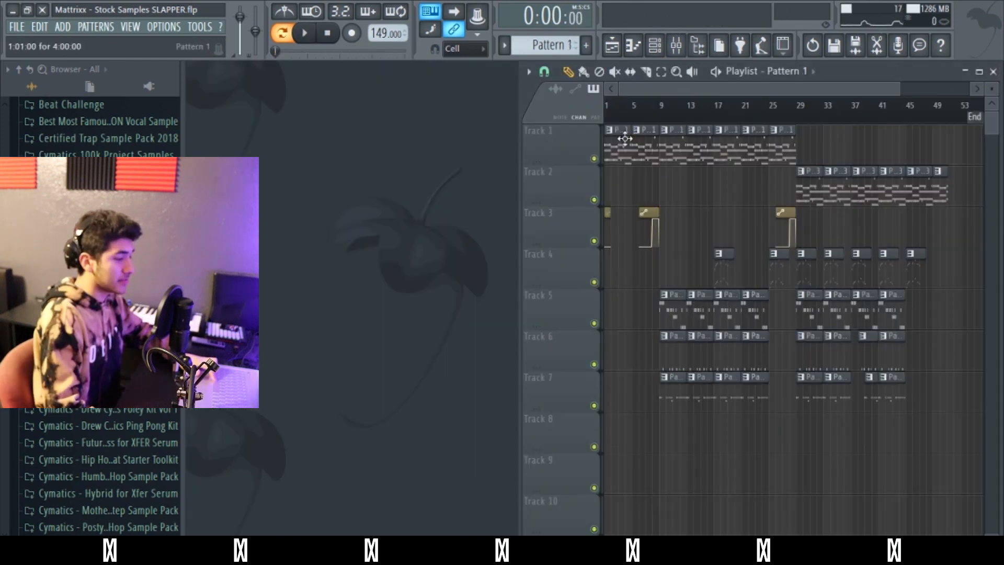
Play Pattern 1, bring up its channel rack to view the melody layers, and stop the playback.
left_click(676, 47)
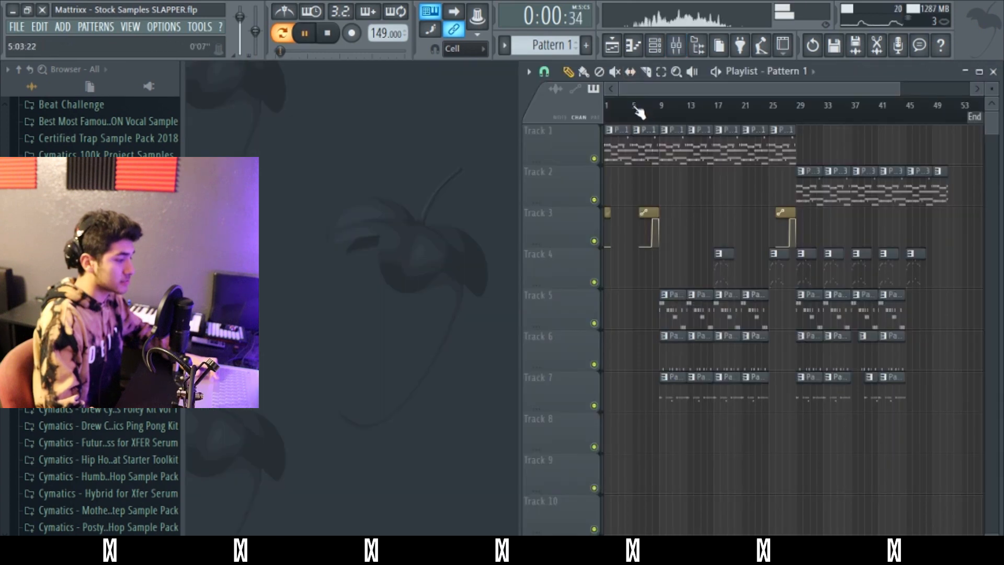
left_click(621, 50)
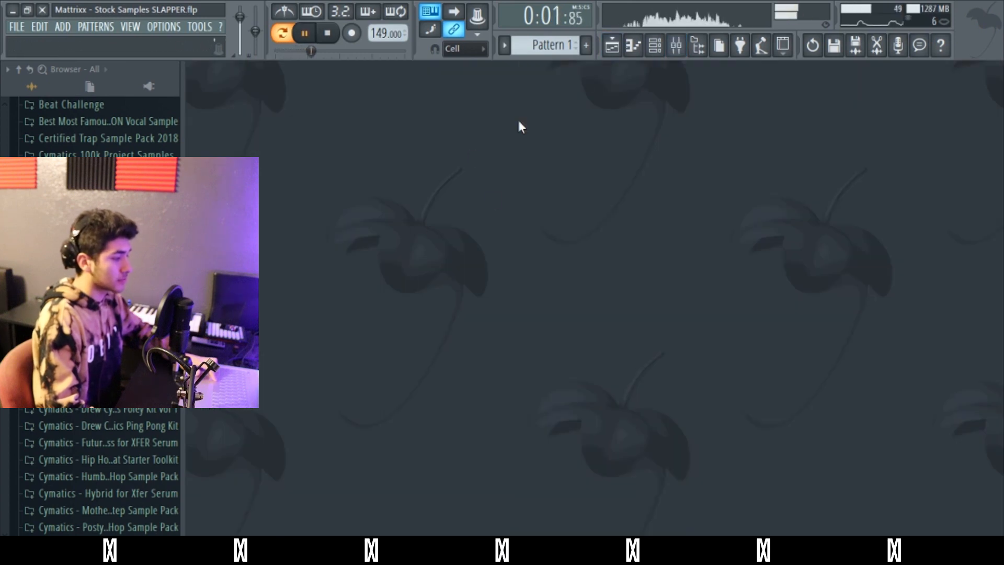
left_click(621, 50)
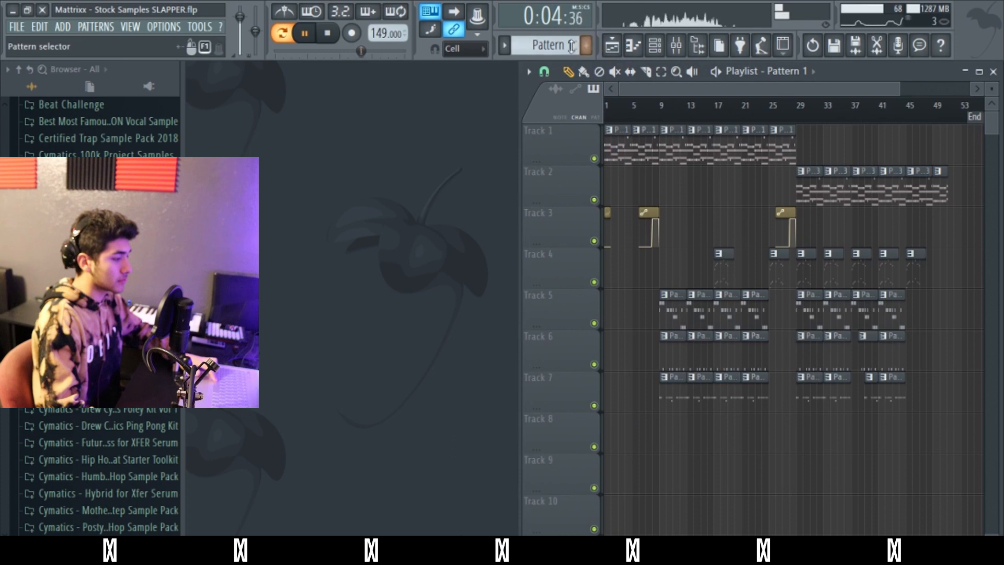
left_click(656, 50)
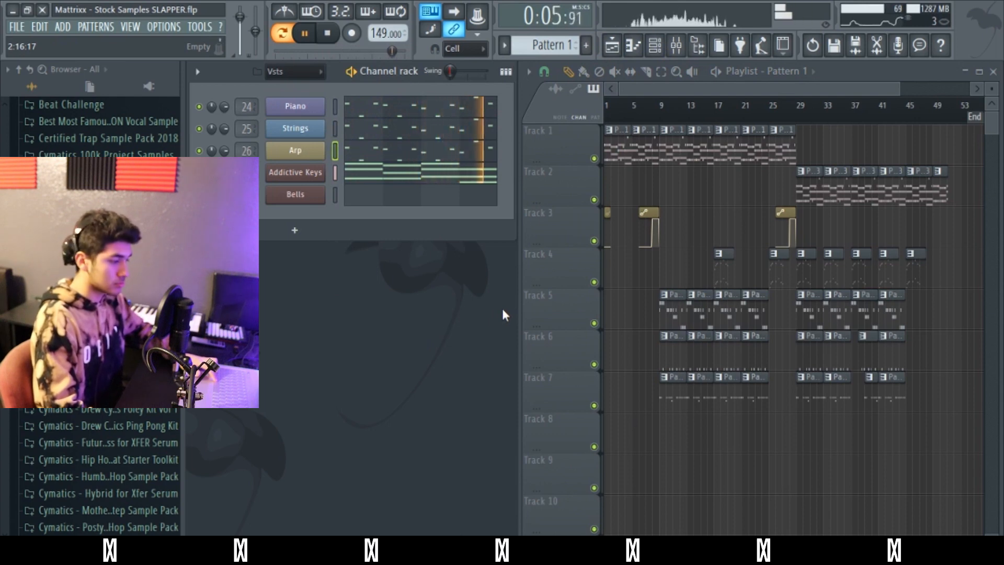
key("space")
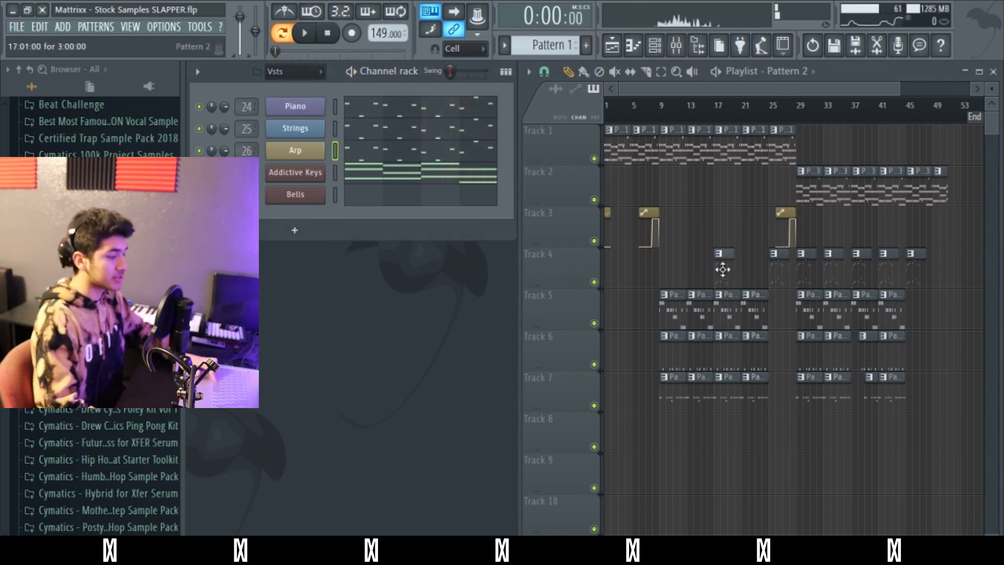